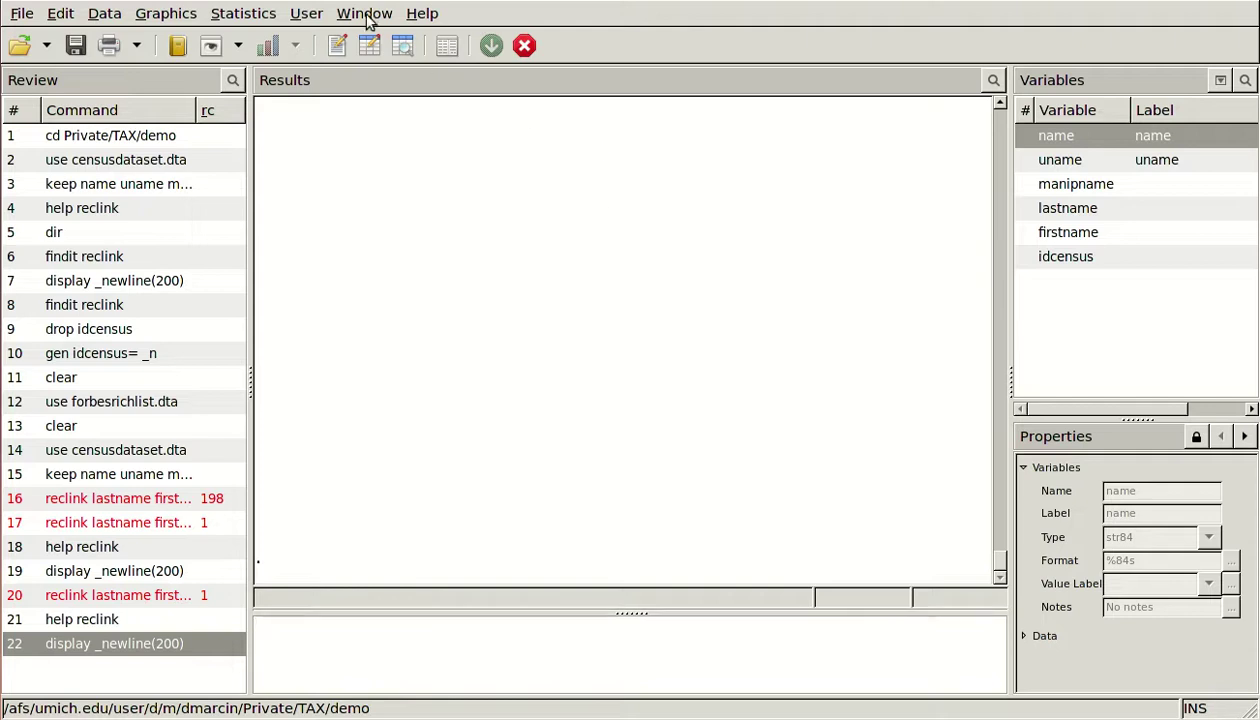
Browse the census data, scanning full names like R. B. Mellon and Harkness, Edward S., then reach lastname
click(396, 48)
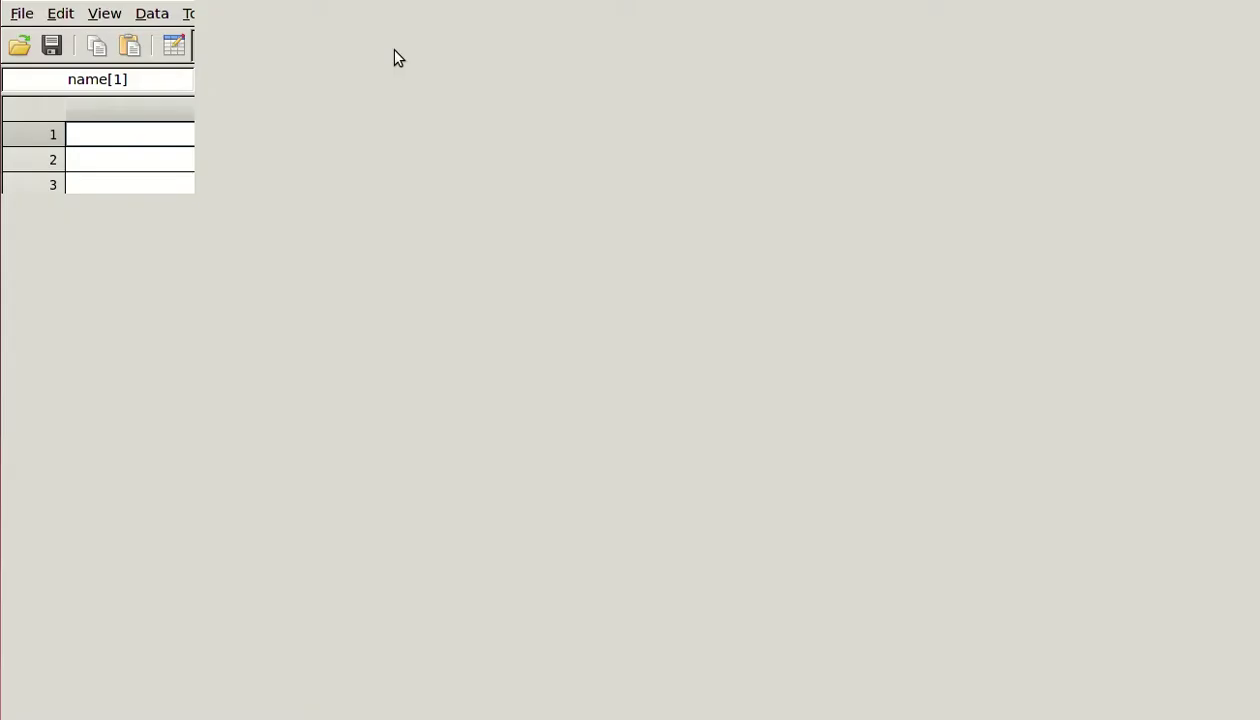
key(Right)
key(Right)
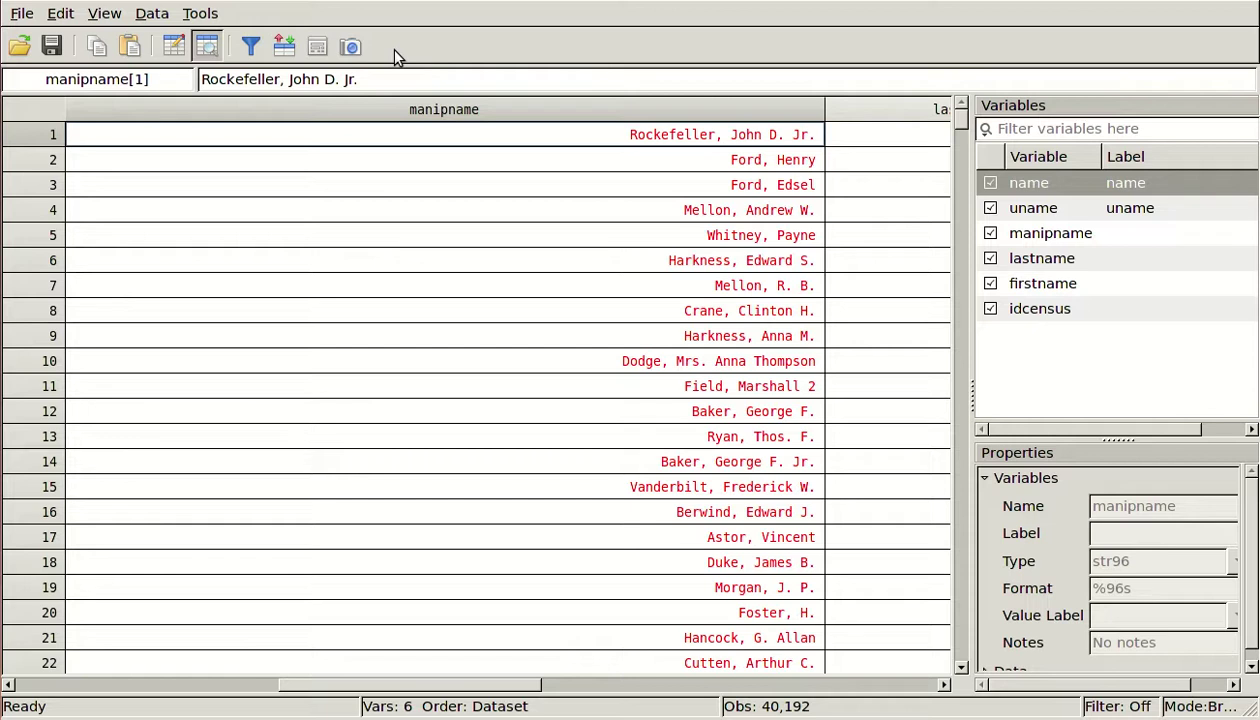
key(Left)
key(Left)
key(Down)
key(Down)
key(Down)
key(Down)
key(Down)
key(Down)
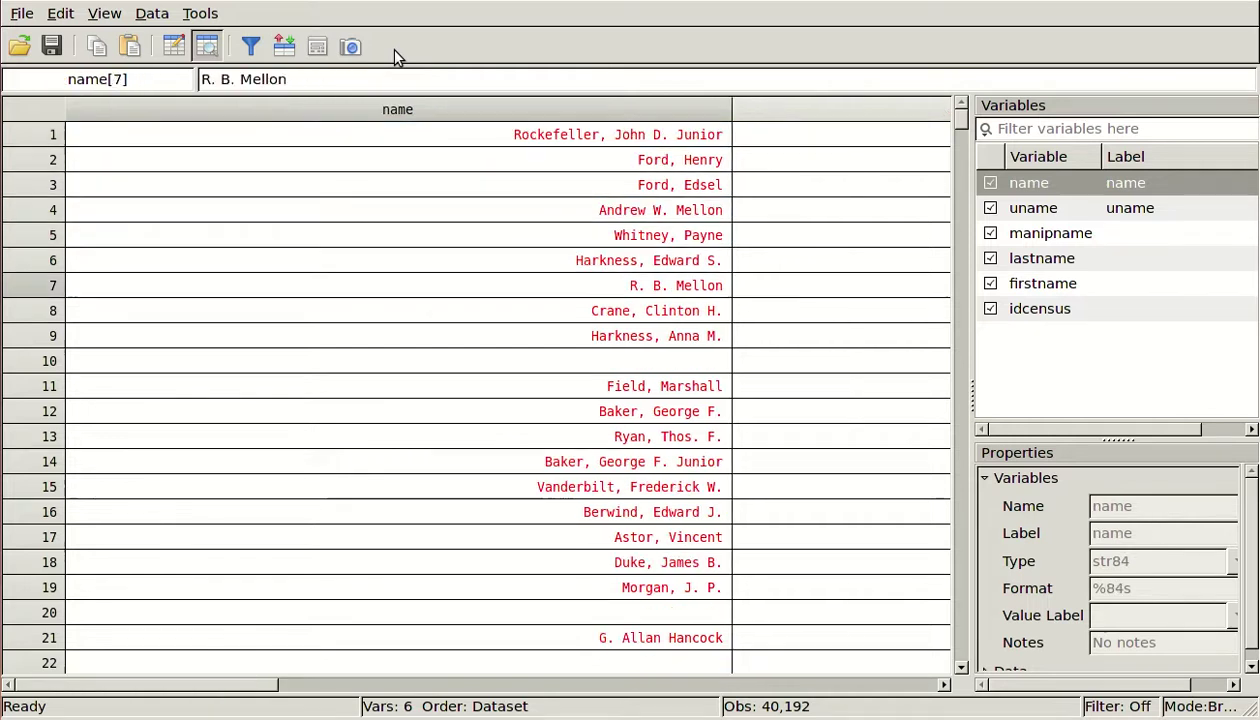
key(Down)
key(Down)
key(Down)
key(Down)
key(Down)
key(Down)
key(Down)
key(Down)
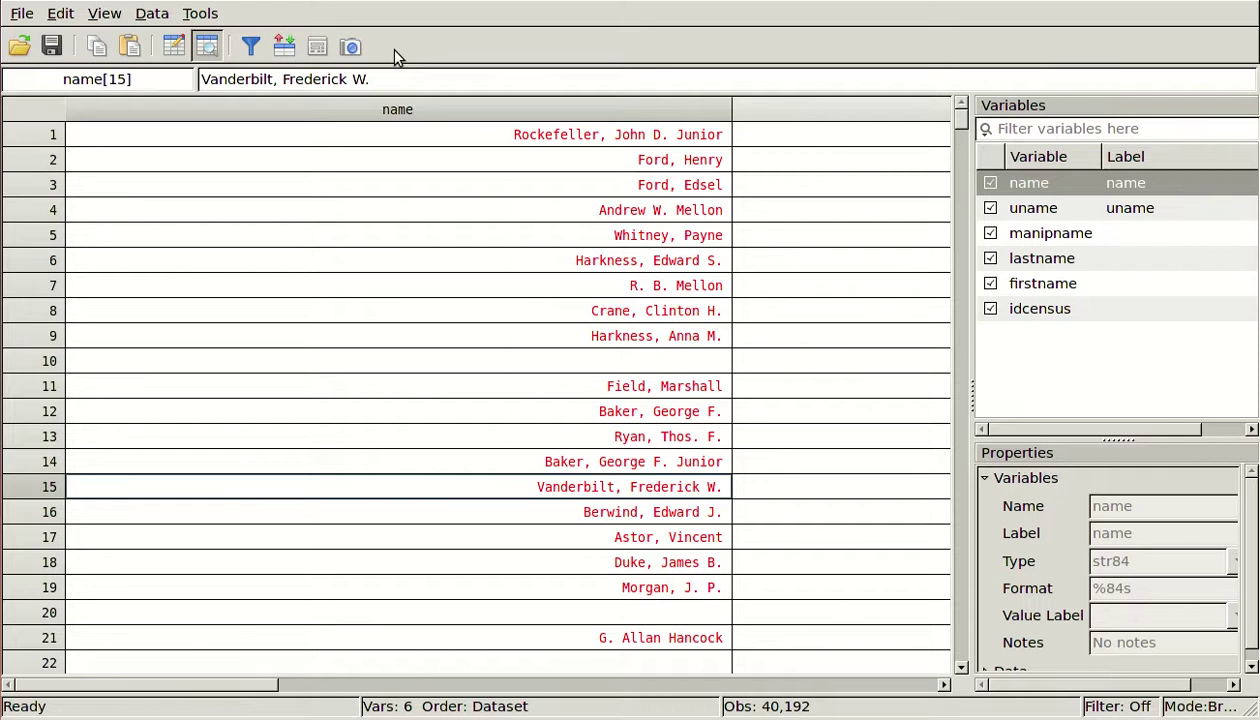
key(Down)
key(Down)
key(Down)
key(Down)
key(Down)
key(Down)
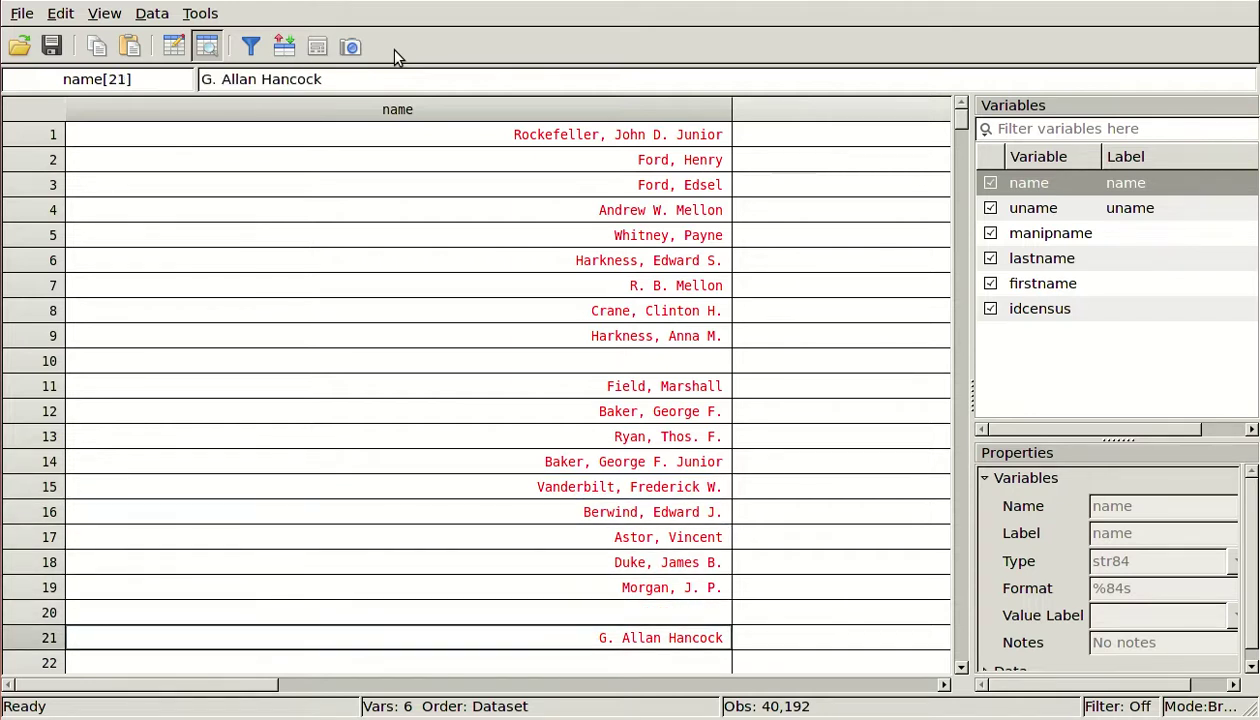
key(Up)
key(Up)
key(Up)
key(Up)
key(Up)
key(Up)
key(Up)
key(Up)
key(Up)
key(Up)
key(Up)
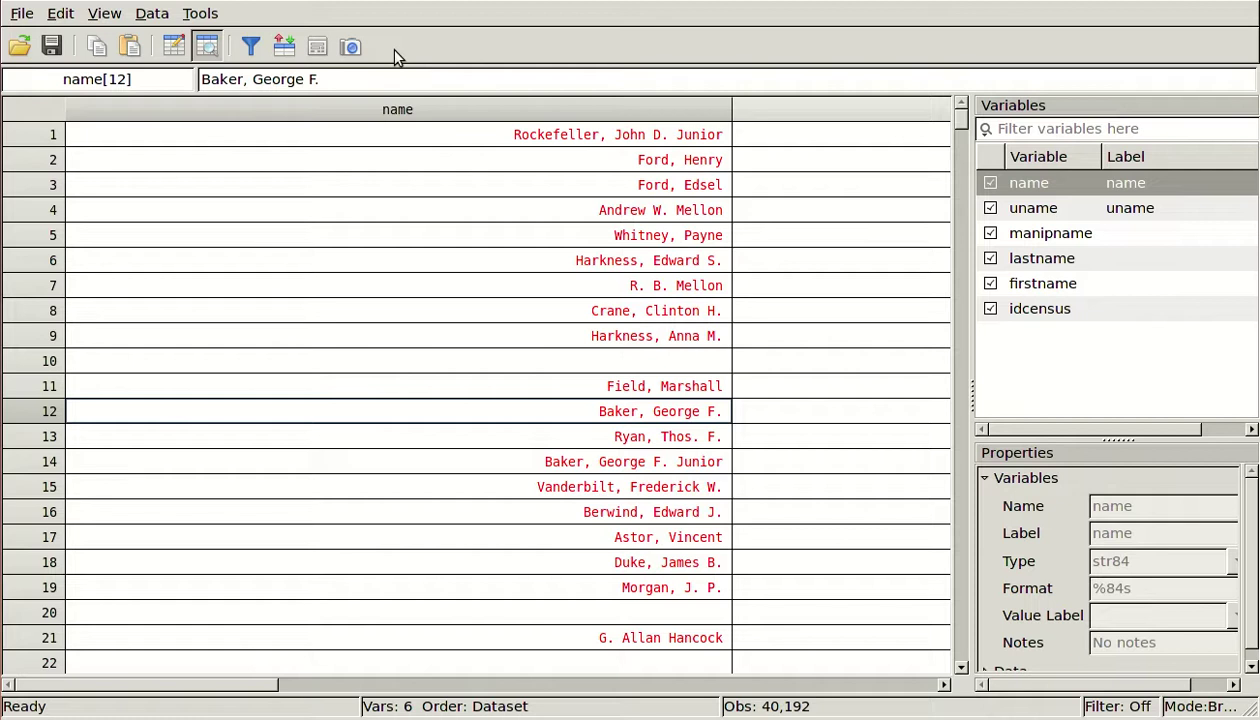
key(Up)
key(Up)
key(Up)
key(Up)
key(Down)
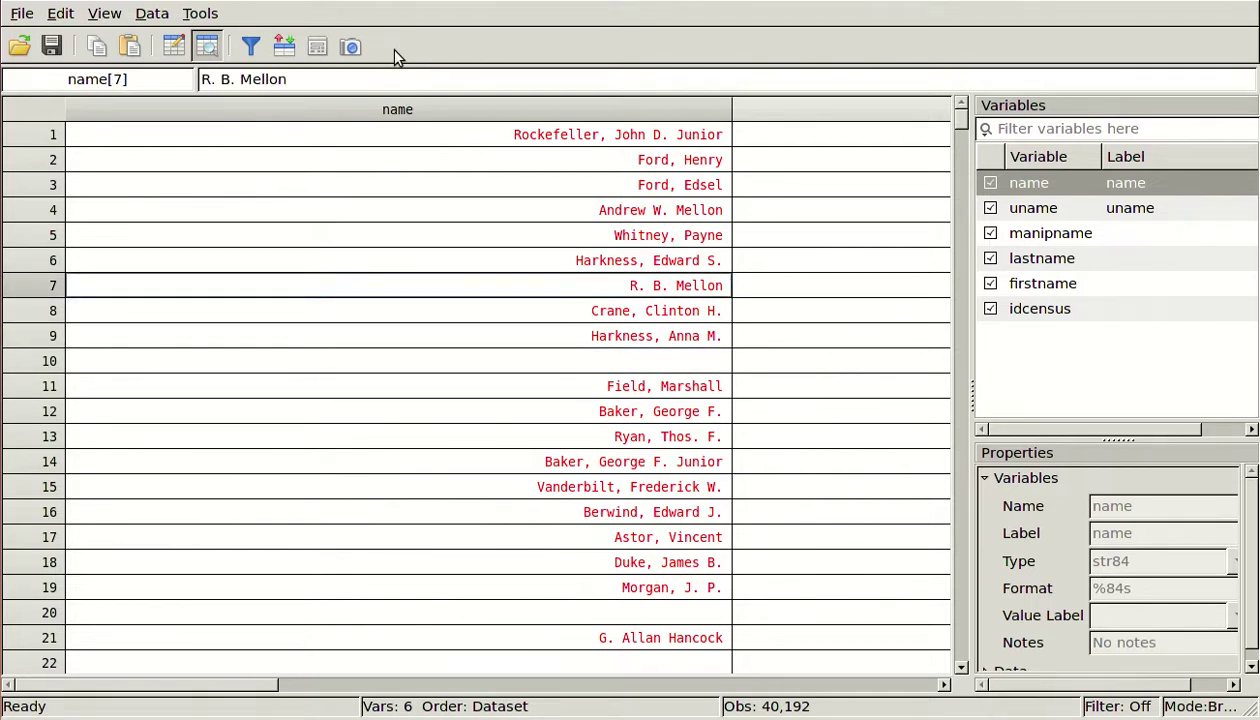
key(Up)
key(Up)
key(Up)
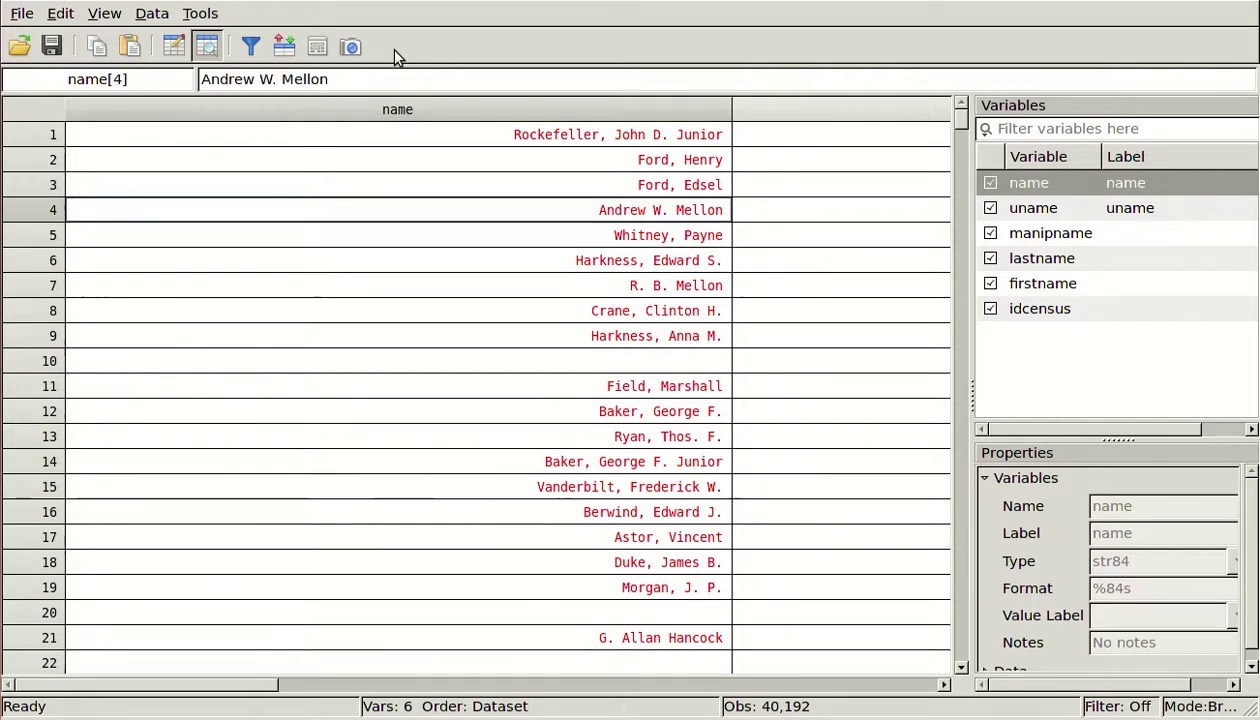
key(Up)
key(Up)
key(Up)
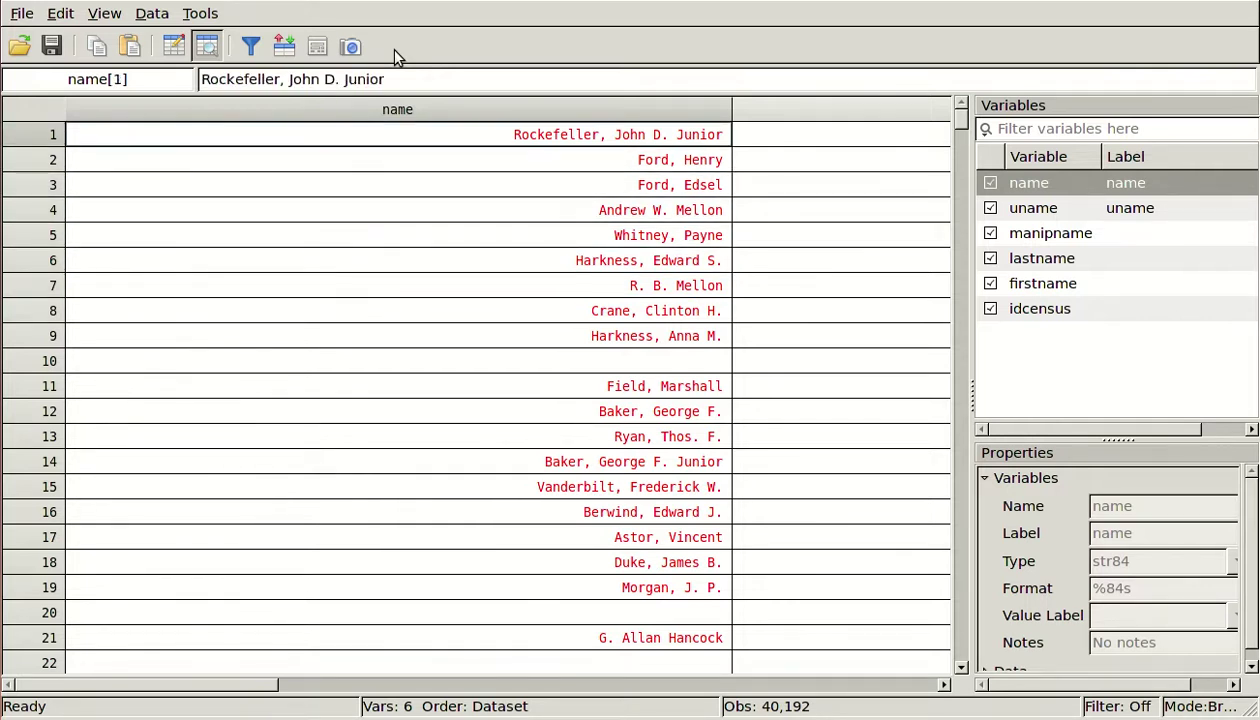
key(Right)
key(Right)
key(Right)
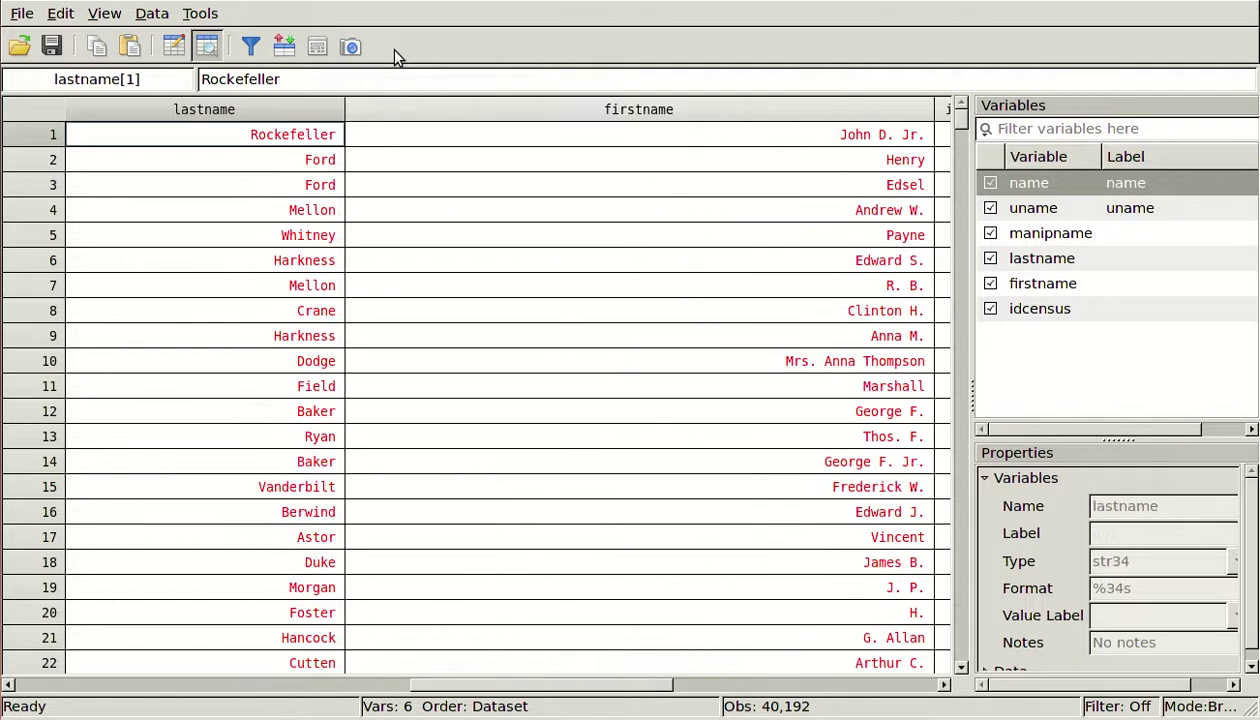
Scan the lastname column, including row 4 Mellon, down to row 21
key(Down)
key(Down)
key(Down)
key(Down)
key(Down)
key(Down)
key(Down)
key(Down)
key(Down)
key(Down)
key(Down)
key(Down)
key(Down)
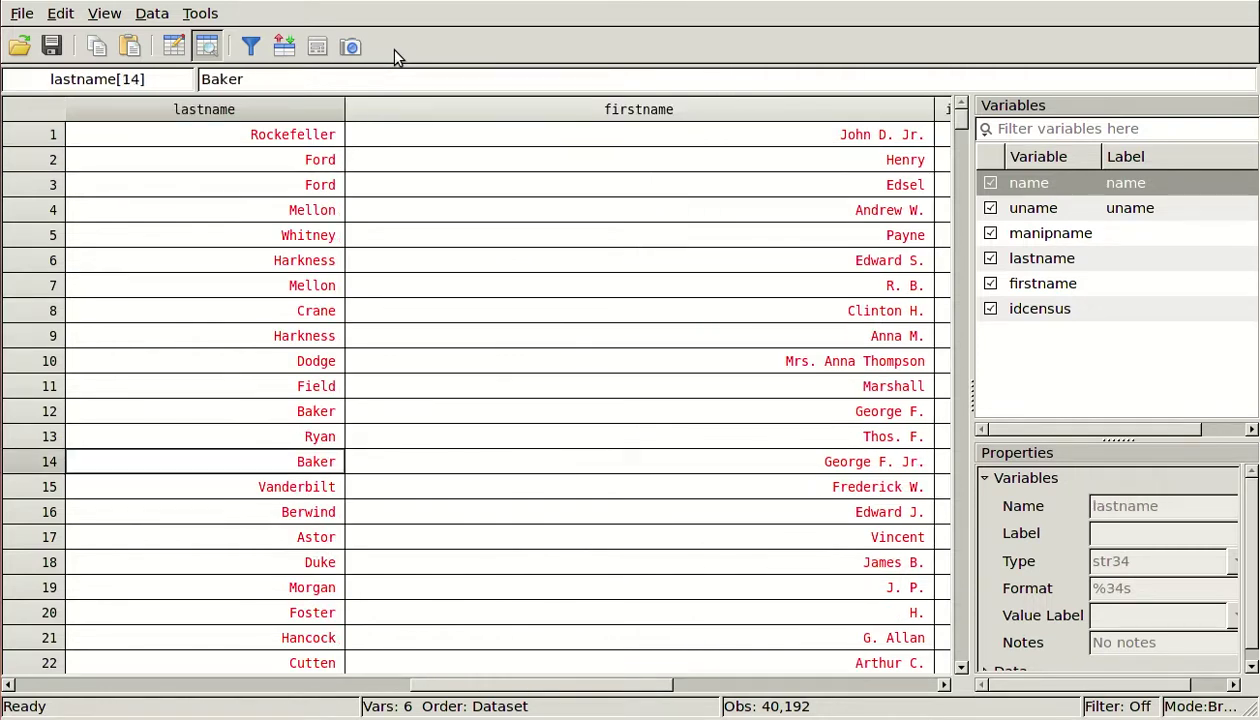
key(Down)
key(Down)
key(Up)
key(Up)
key(Up)
key(Up)
key(Up)
key(Up)
key(Up)
key(Up)
key(Up)
key(Up)
key(Up)
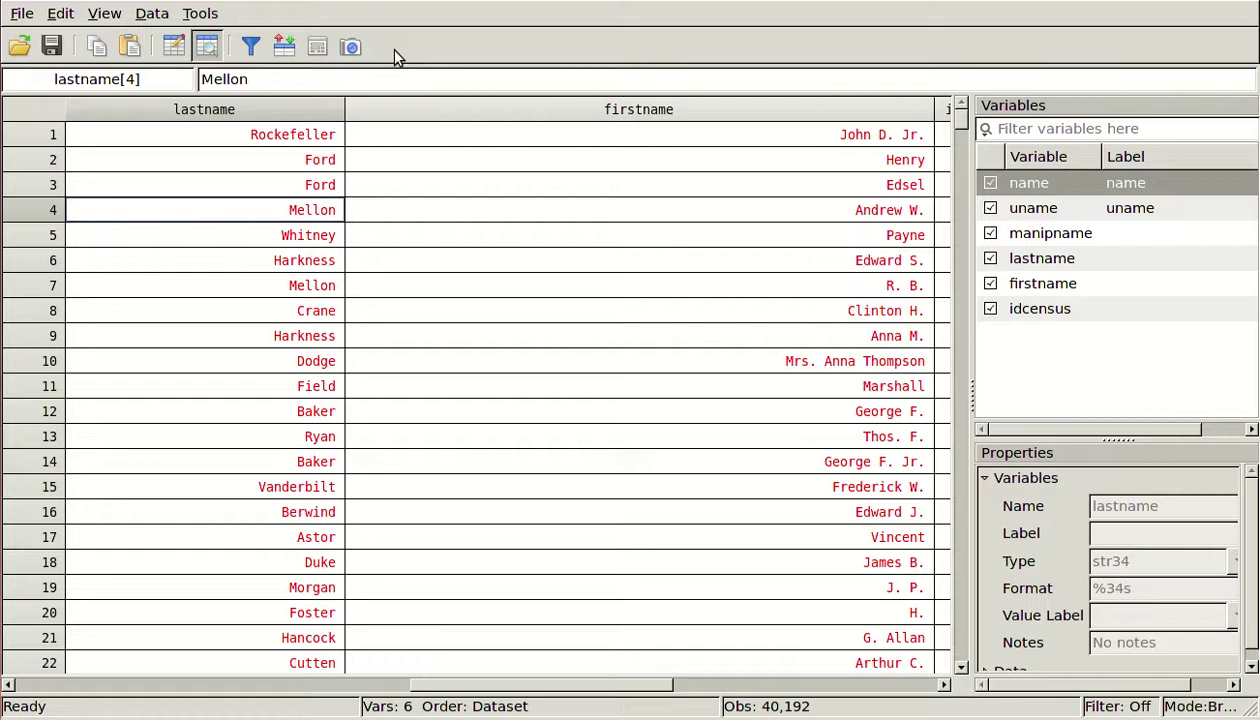
key(Down)
key(Down)
key(Down)
key(Down)
key(Down)
key(Down)
key(Down)
key(Down)
key(Down)
key(Down)
key(Down)
key(Down)
key(Down)
key(Down)
key(Down)
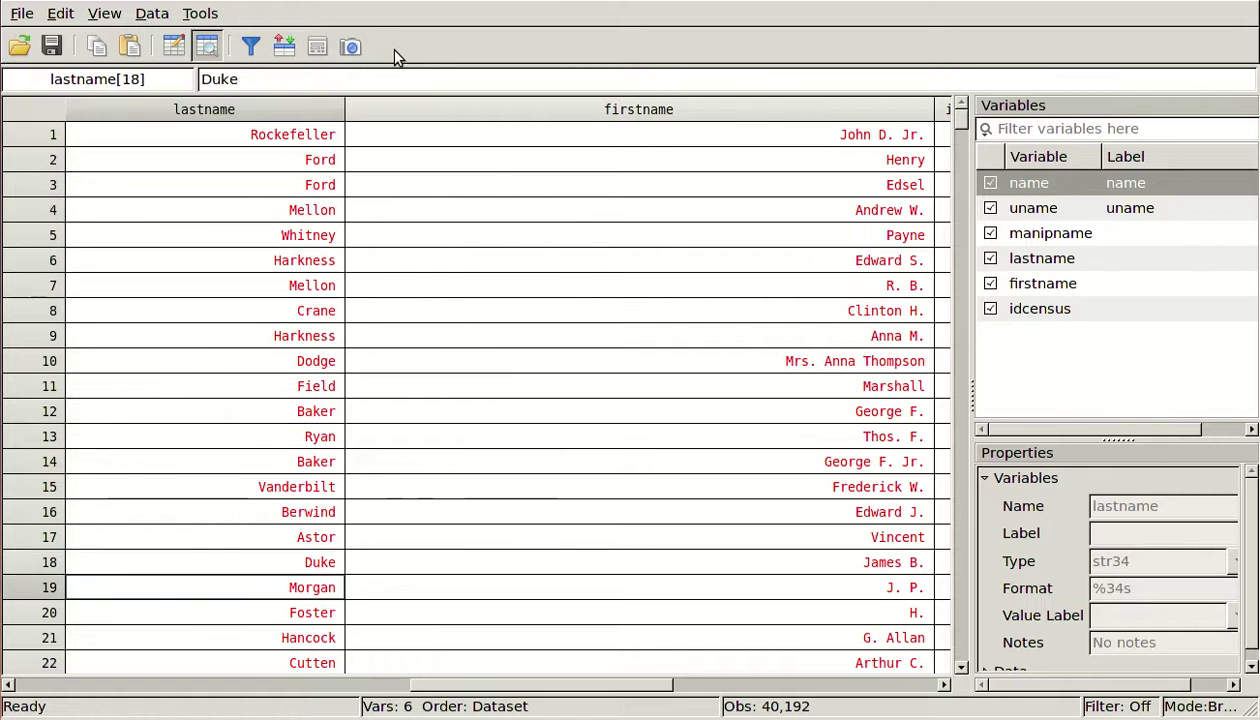
key(Down)
key(Down)
key(Right)
key(Up)
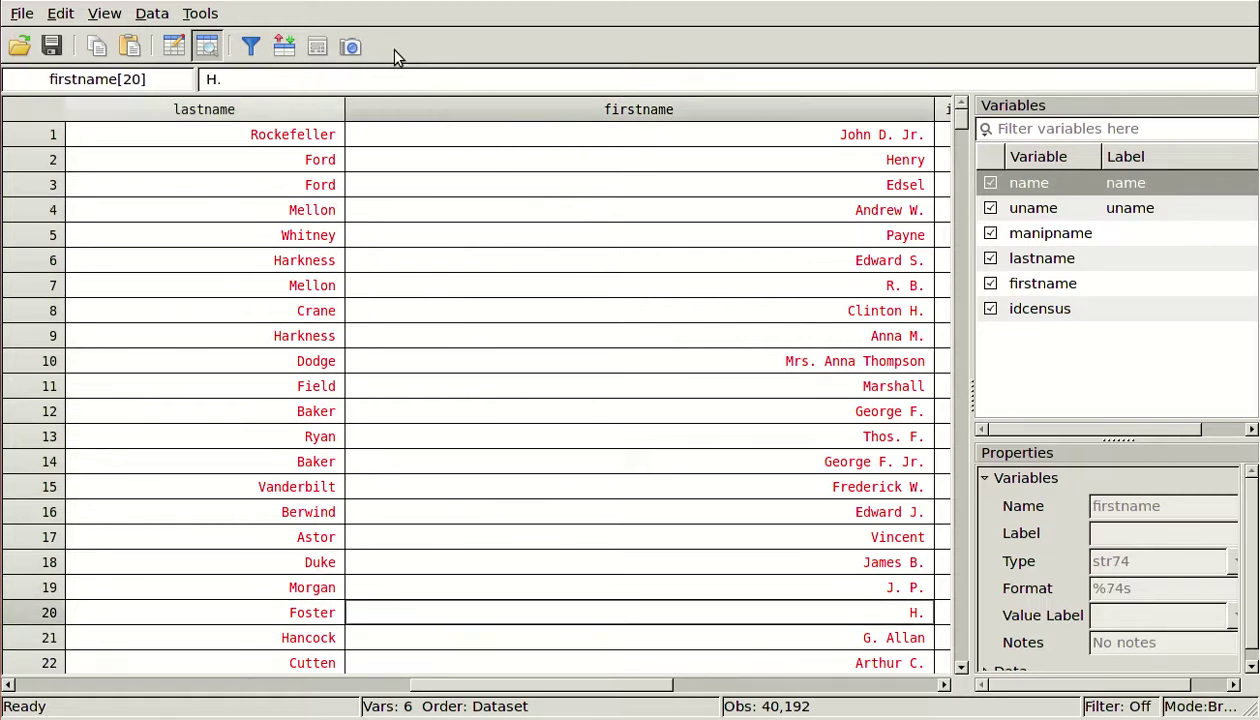
key(Up)
key(Up)
key(Up)
key(Up)
key(Up)
key(Up)
key(Up)
key(Up)
key(Up)
key(Up)
key(Up)
key(Up)
key(Up)
key(Up)
key(Up)
key(Up)
key(Up)
key(Down)
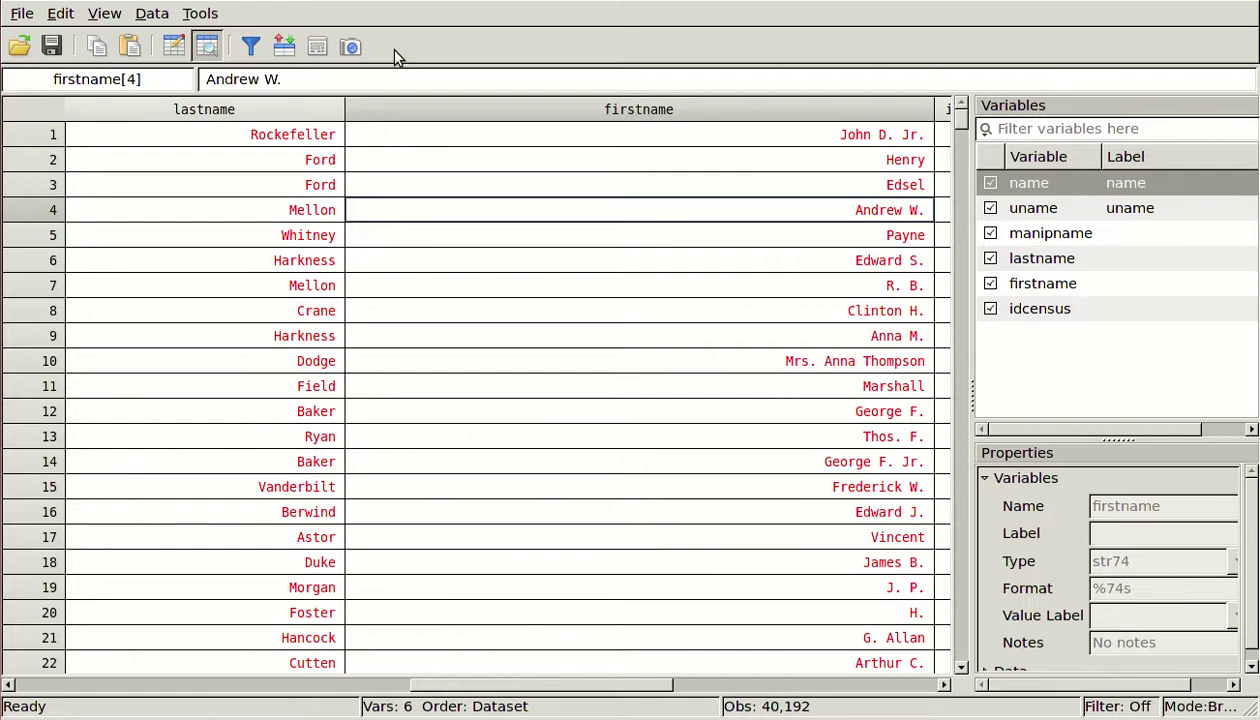
key(Down)
key(Down)
key(Down)
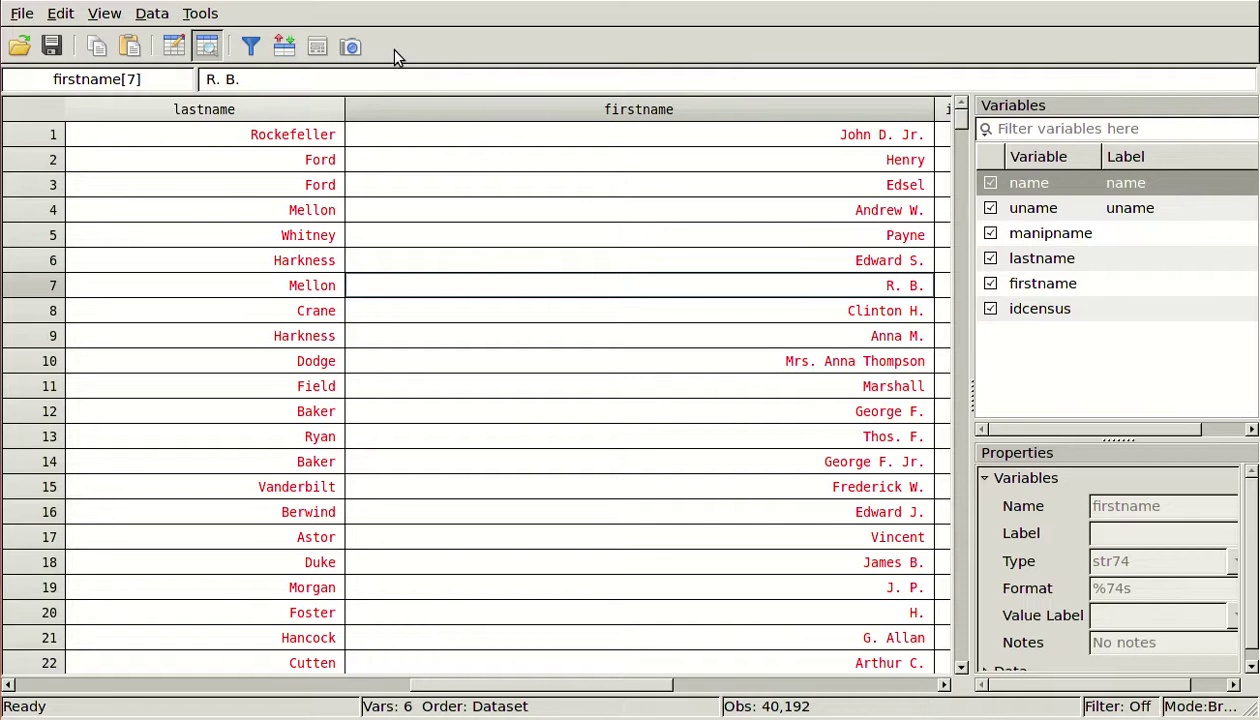
key(Down)
key(Down)
key(Down)
key(Down)
key(Down)
key(Down)
key(Down)
key(Down)
key(Down)
key(Down)
key(Down)
key(Down)
key(Down)
key(Down)
key(Down)
key(Down)
key(Down)
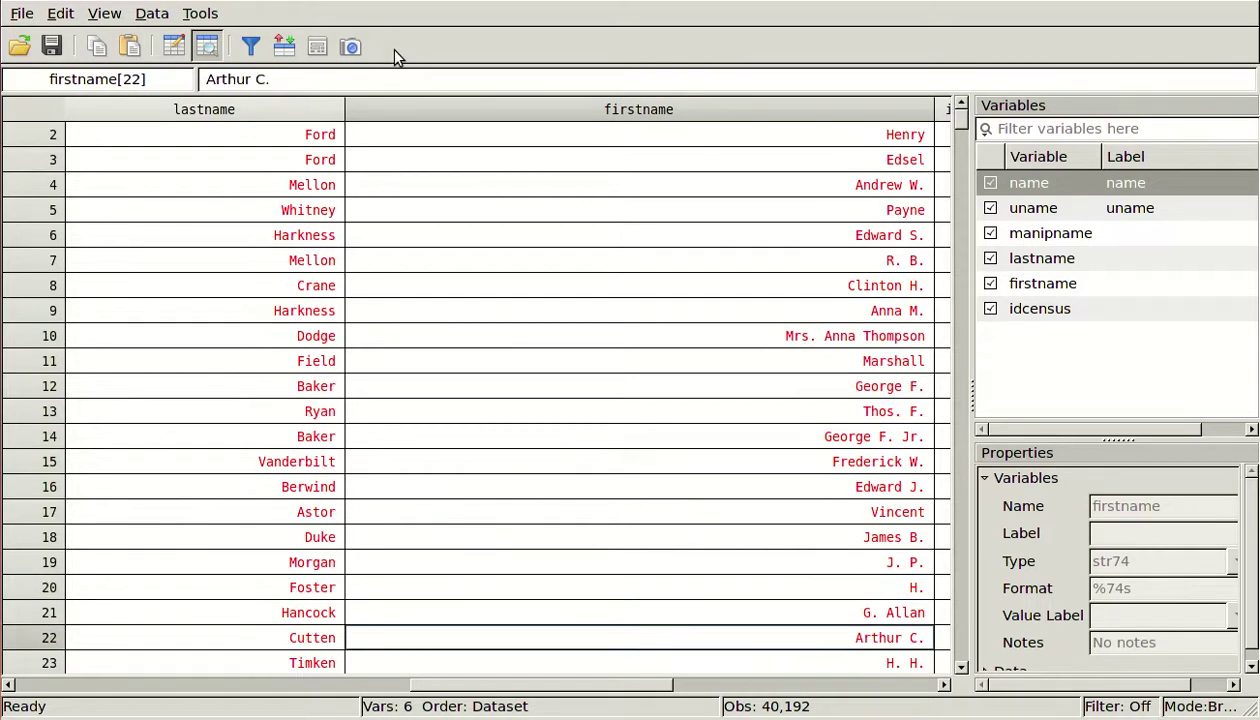
key(Left)
key(Up)
key(Up)
key(Up)
key(Up)
key(Up)
key(Up)
key(Up)
key(Up)
key(Up)
key(Up)
key(Up)
key(Up)
key(Up)
key(Up)
key(Up)
key(Up)
key(Up)
key(Up)
key(Up)
key(Up)
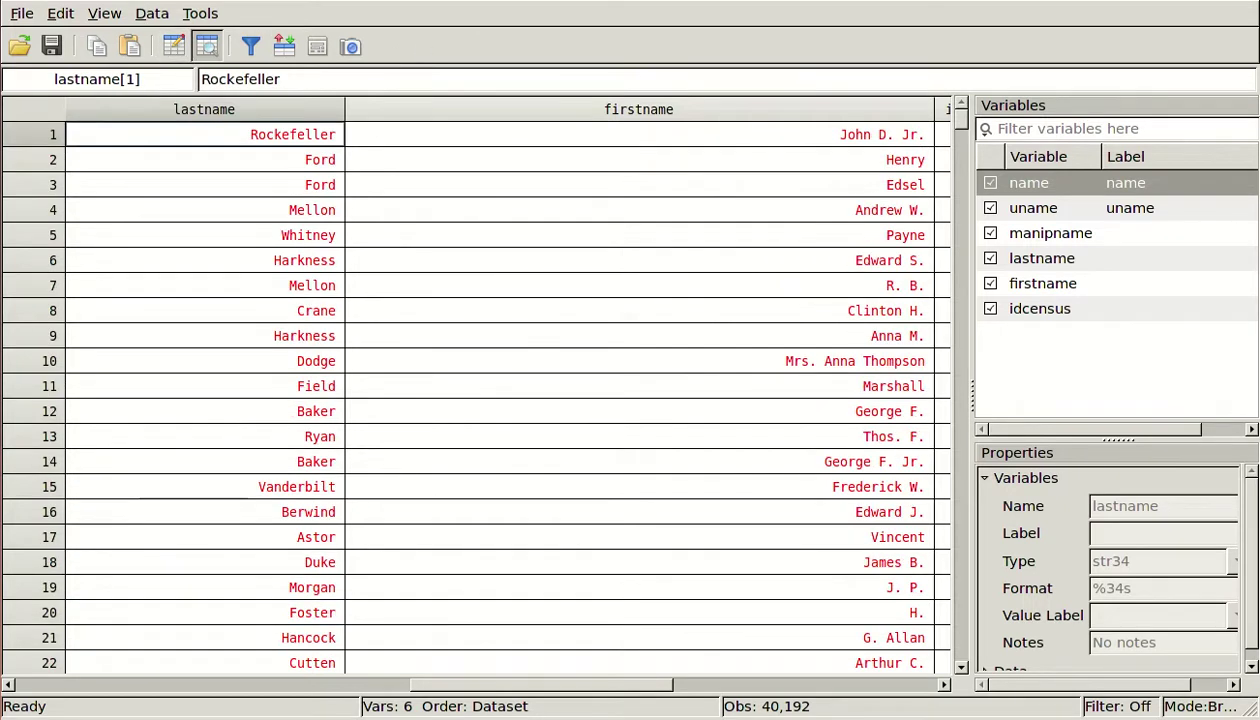
key(ctrl+Right)
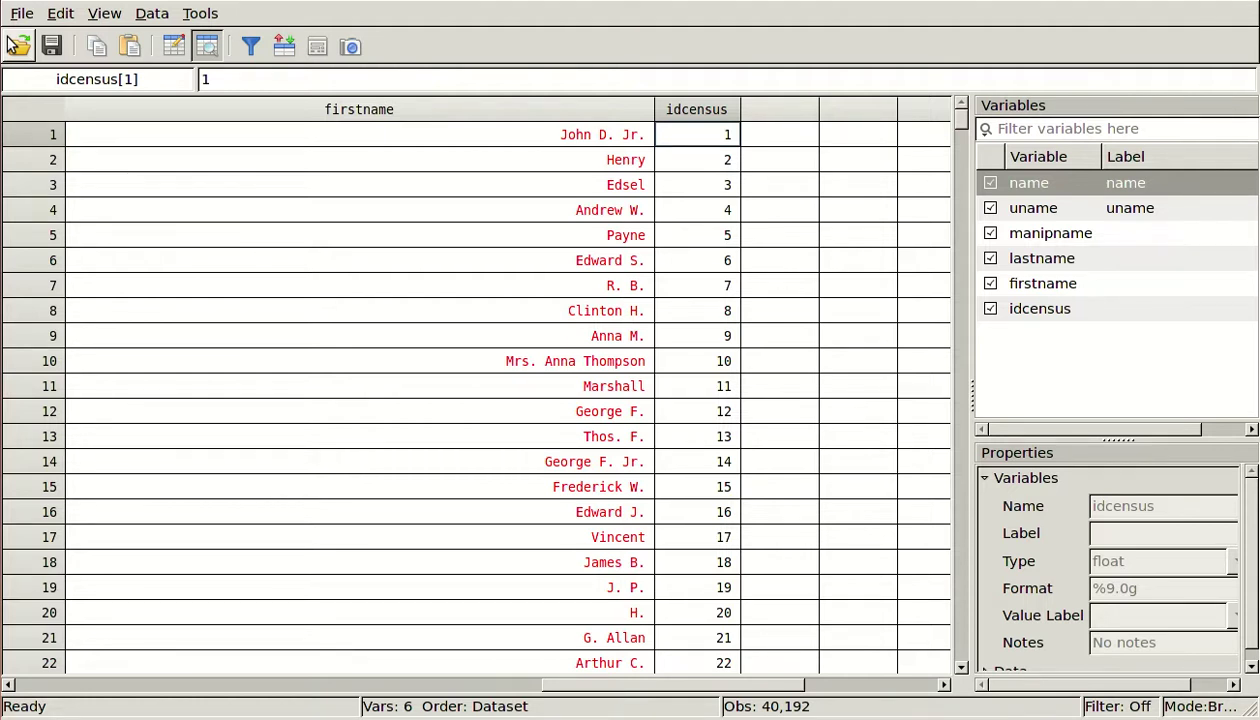
Drop idcensus and regenerate it with gen idcensus = _n
key(alt+Tab)
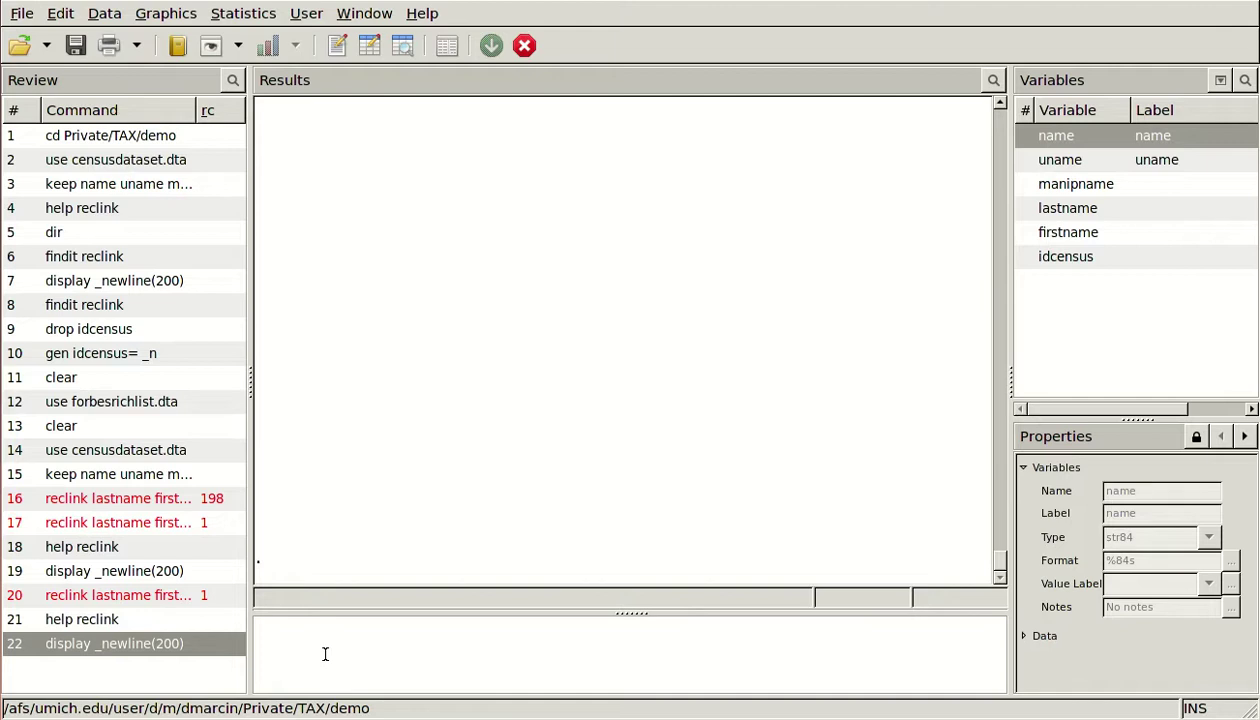
text(drop idcensus)
key(Return)
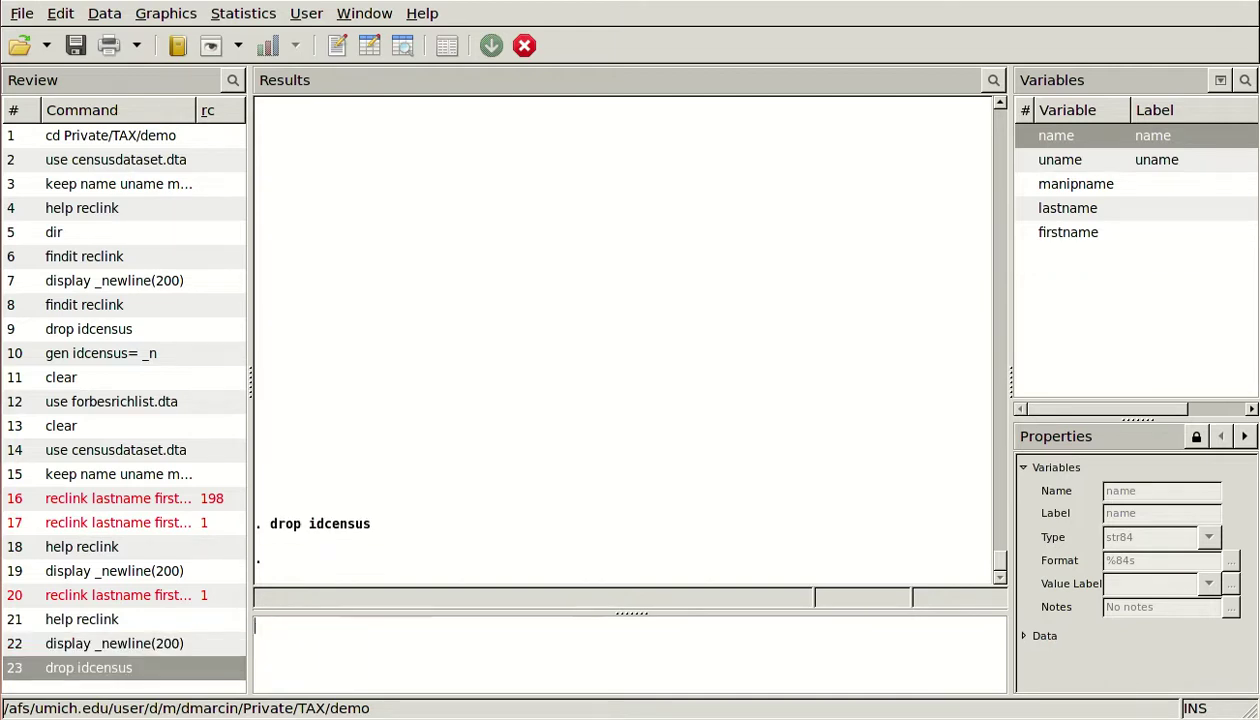
text(gen idcensus =)
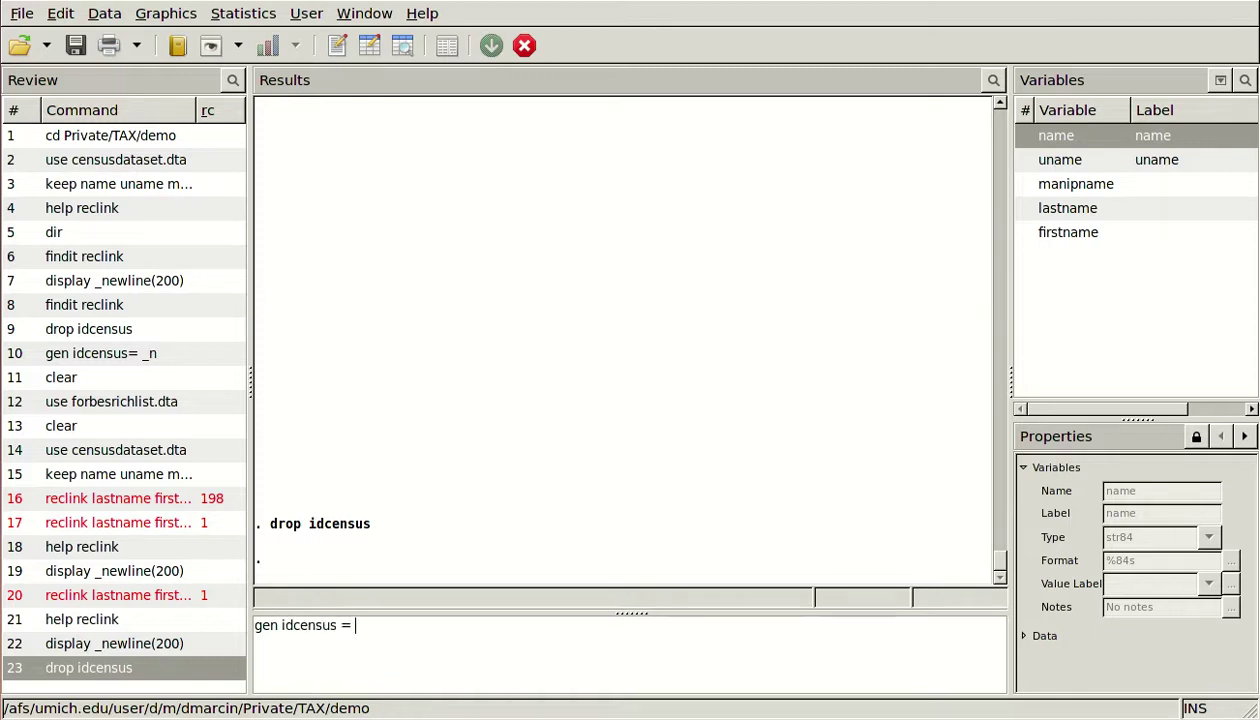
text( _n)
key(Return)
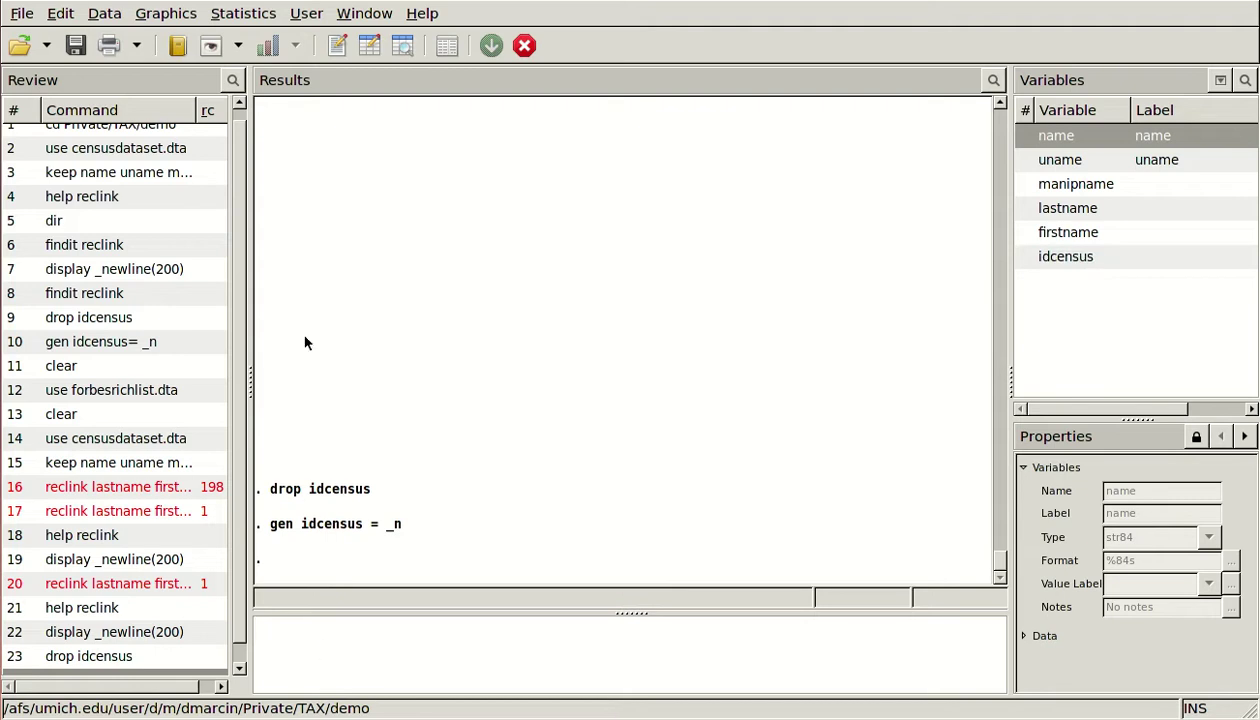
Browse the data to confirm idcensus now matches the row numbers
click(403, 45)
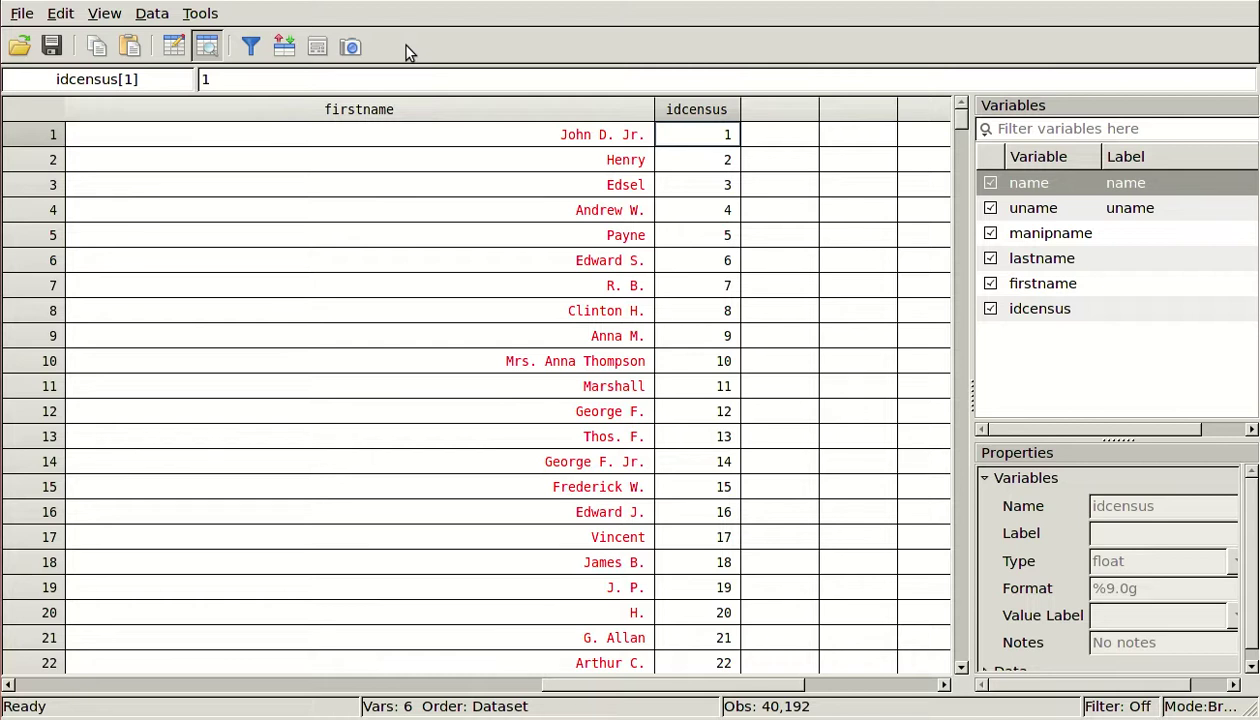
key(alt+Tab)
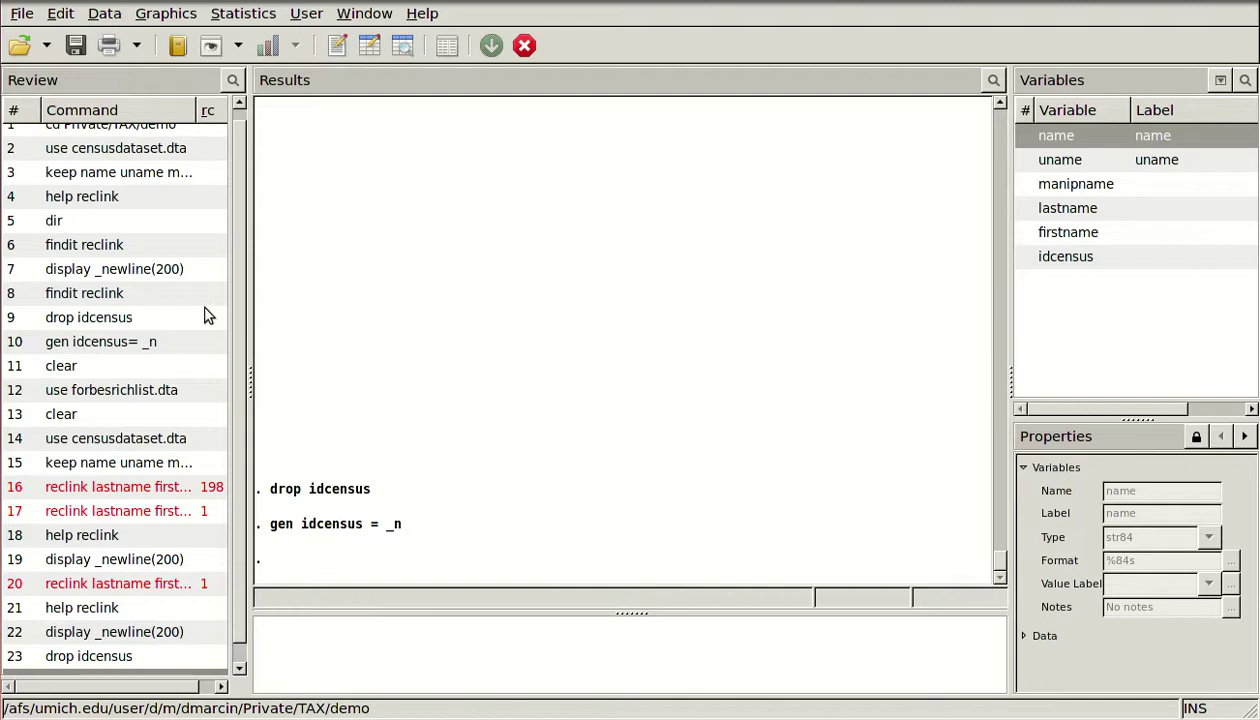
click(337, 630)
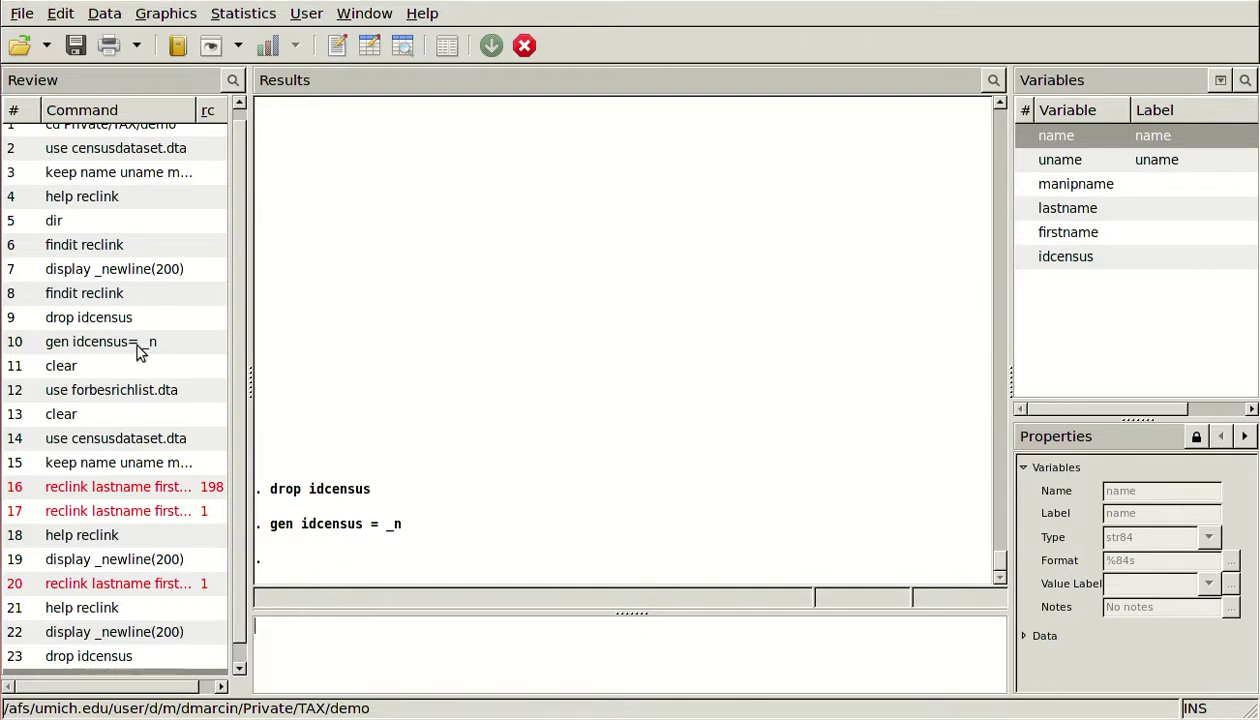
Clear memory, load forbesrichlist.dta, and inspect its lastname, firstname and idforbesrichlist values
double_click(94, 362)
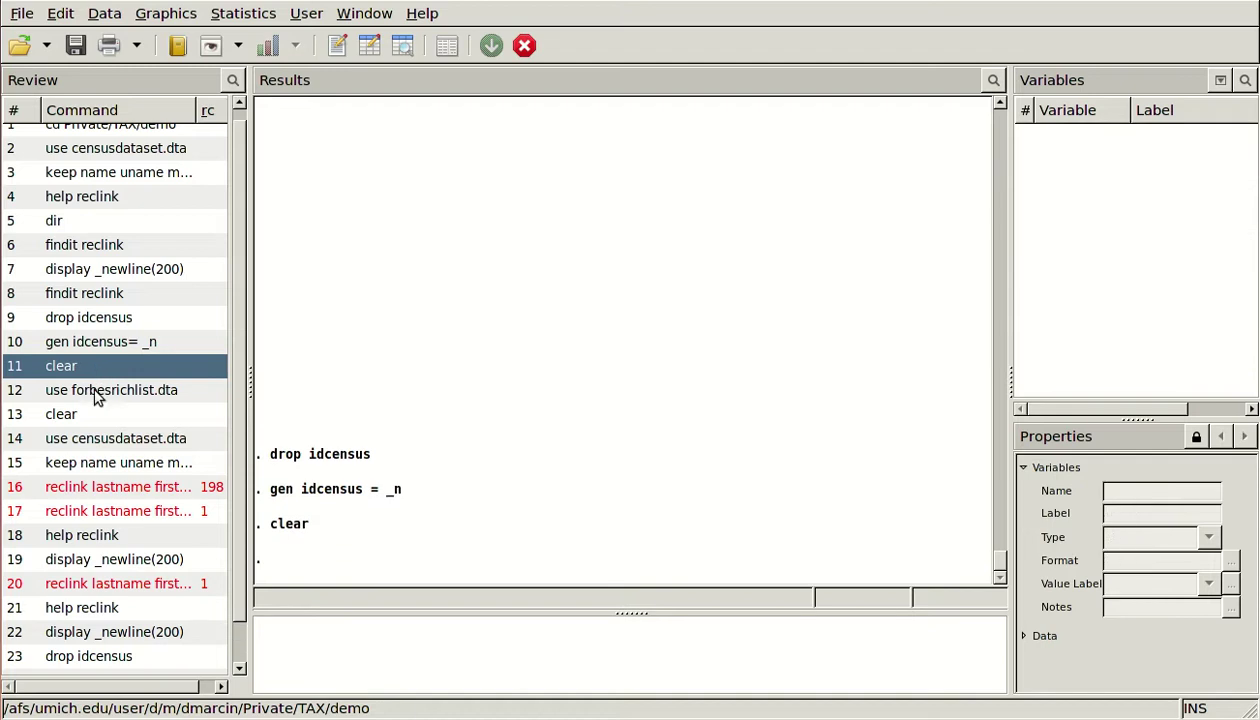
double_click(95, 389)
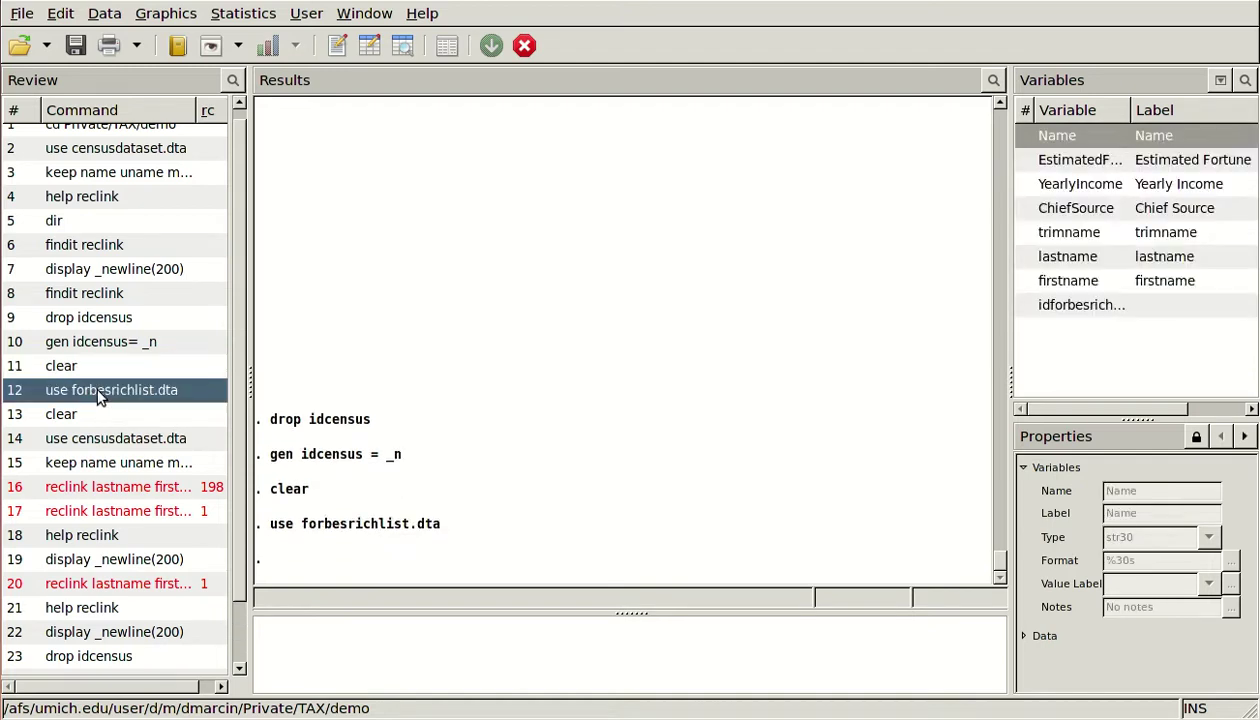
click(402, 47)
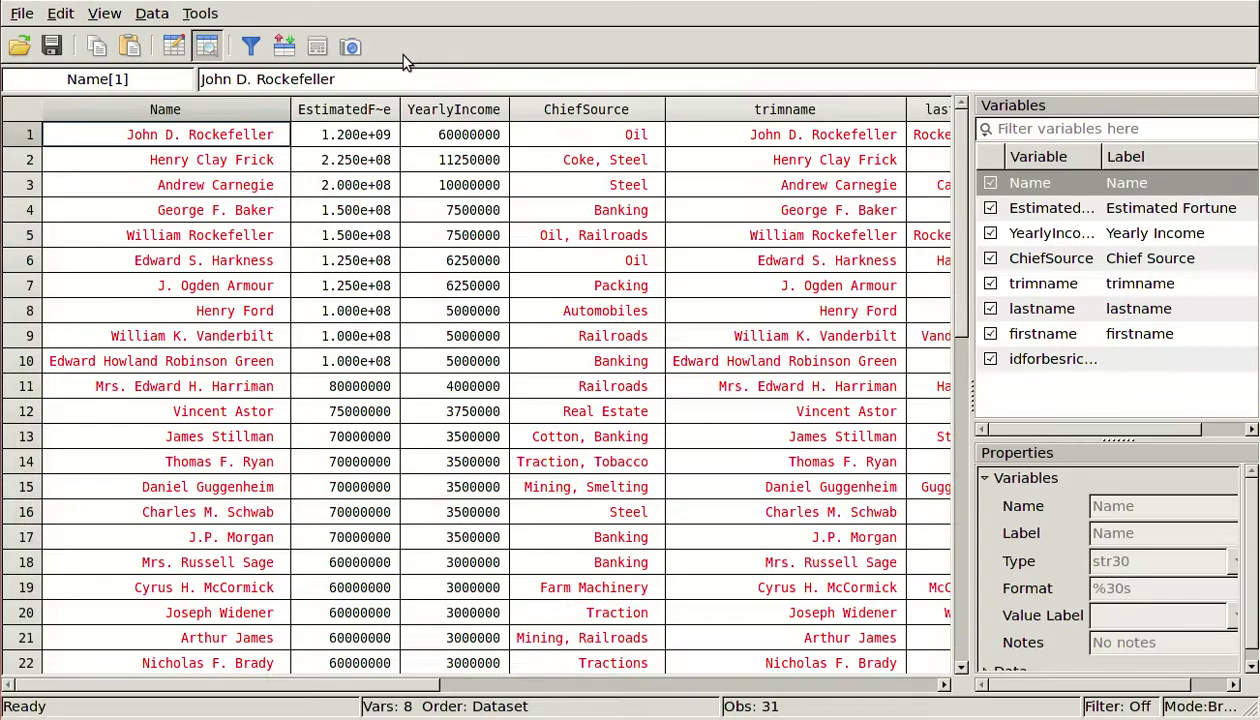
key(Right)
key(Right)
key(Right)
key(Right)
key(Right)
key(Right)
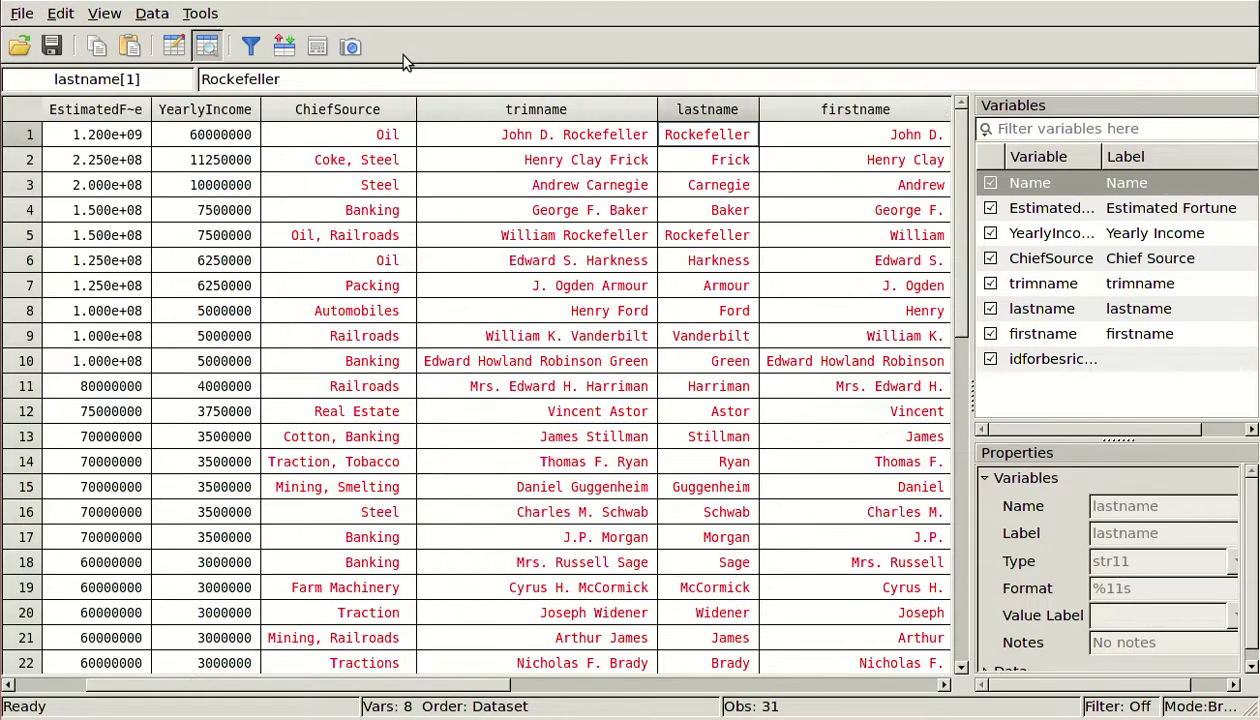
key(Right)
key(Left)
key(Left)
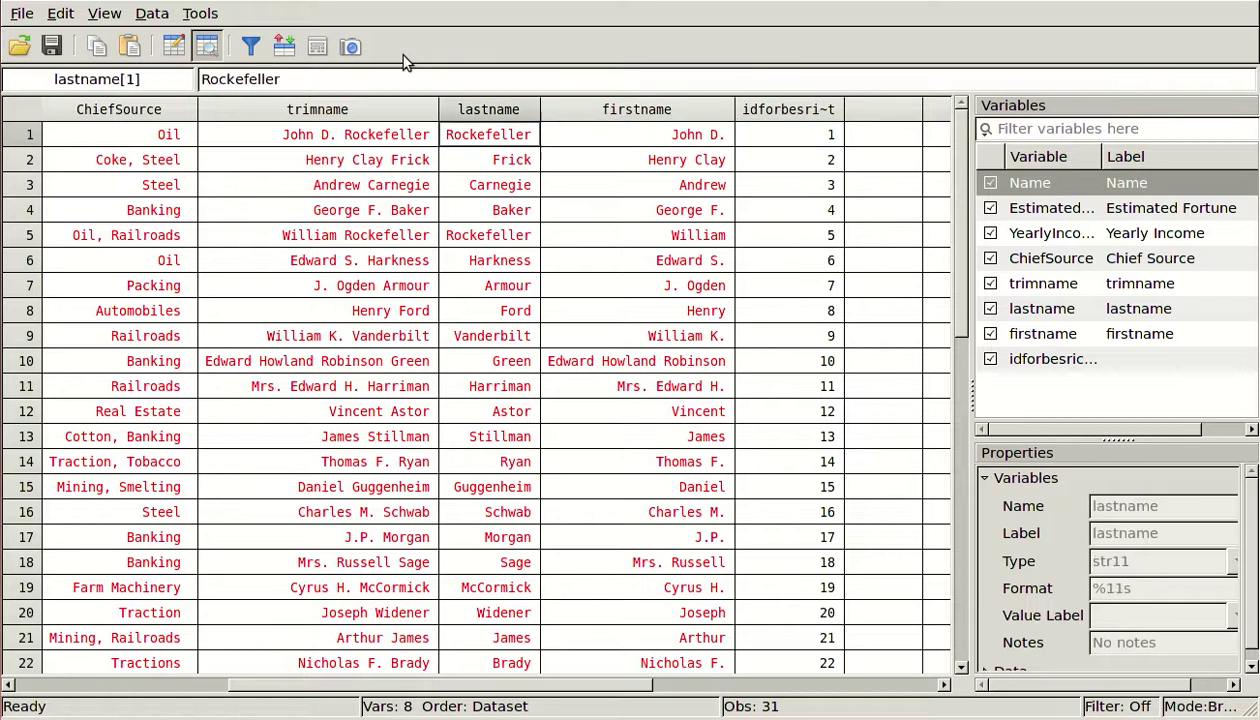
key(Down)
key(Right)
key(Right)
key(Down)
key(Right)
key(Left)
key(Down)
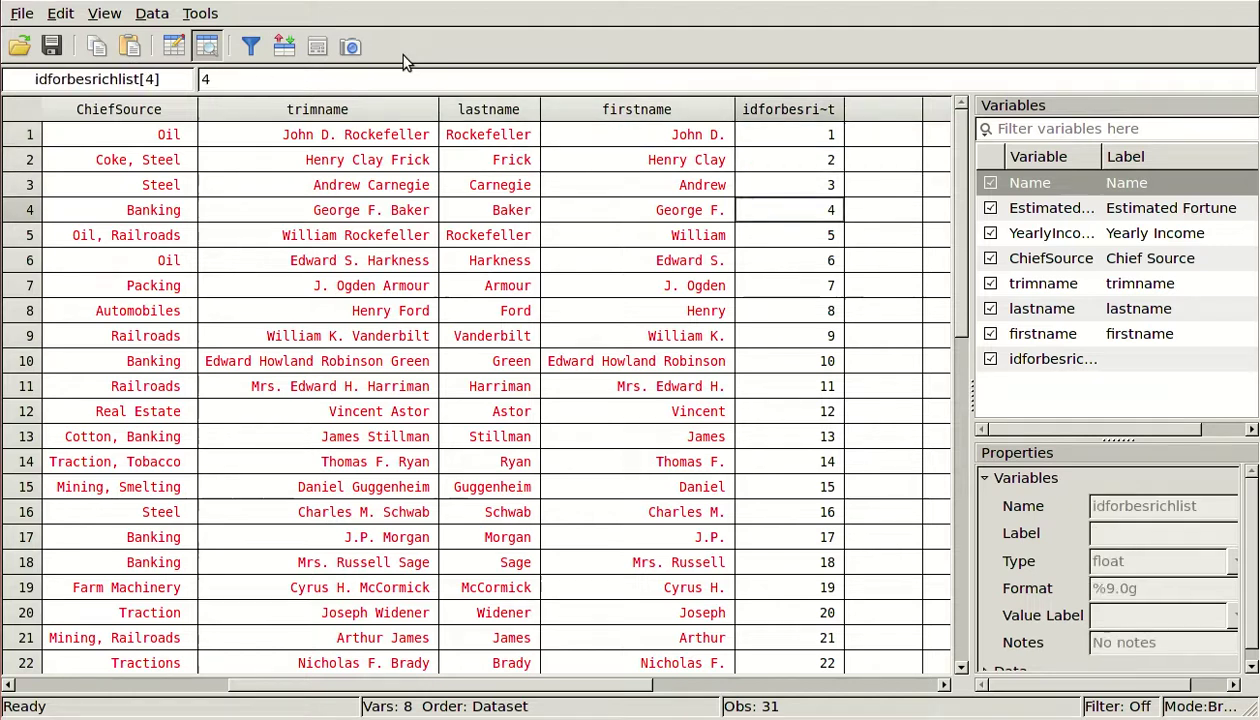
key(Down)
Compare Forbes first and last names such as Carnegie, Harkness and Henry, then close the browser
key(Down)
key(Down)
key(Down)
key(Down)
key(Left)
key(Left)
key(Left)
key(Right)
key(Right)
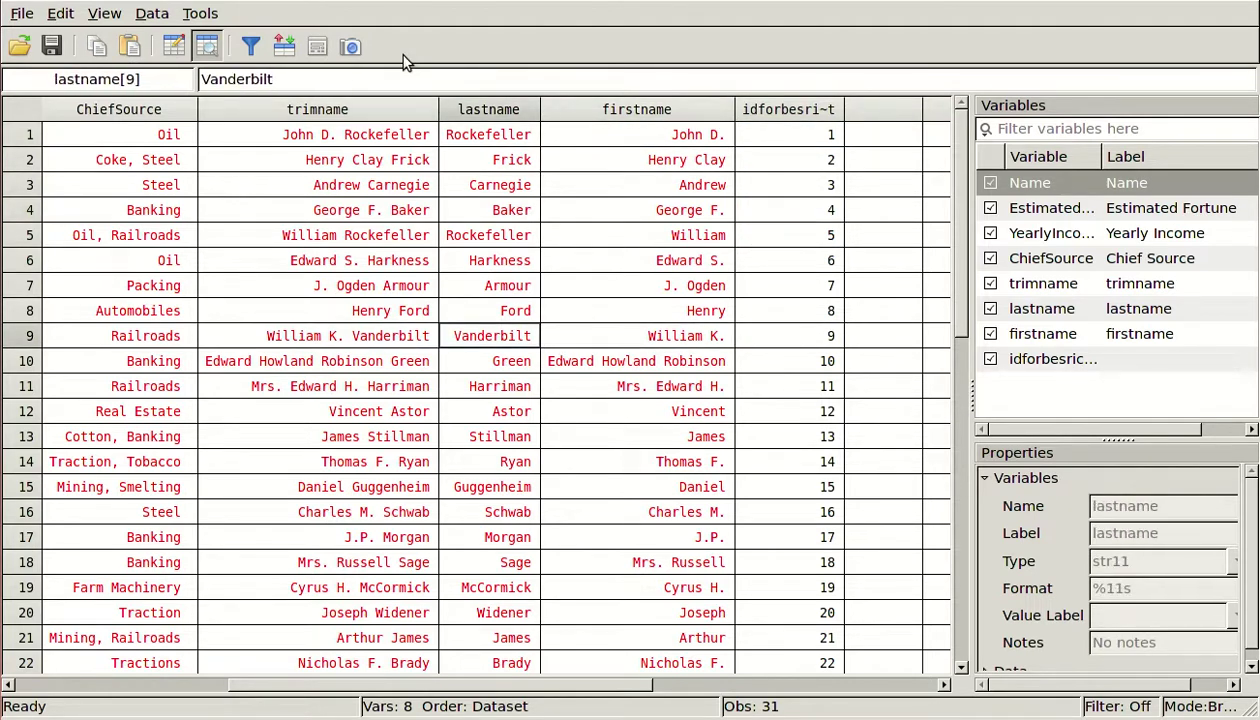
key(Up)
key(ctrl+Up)
key(Left)
key(Down)
key(Down)
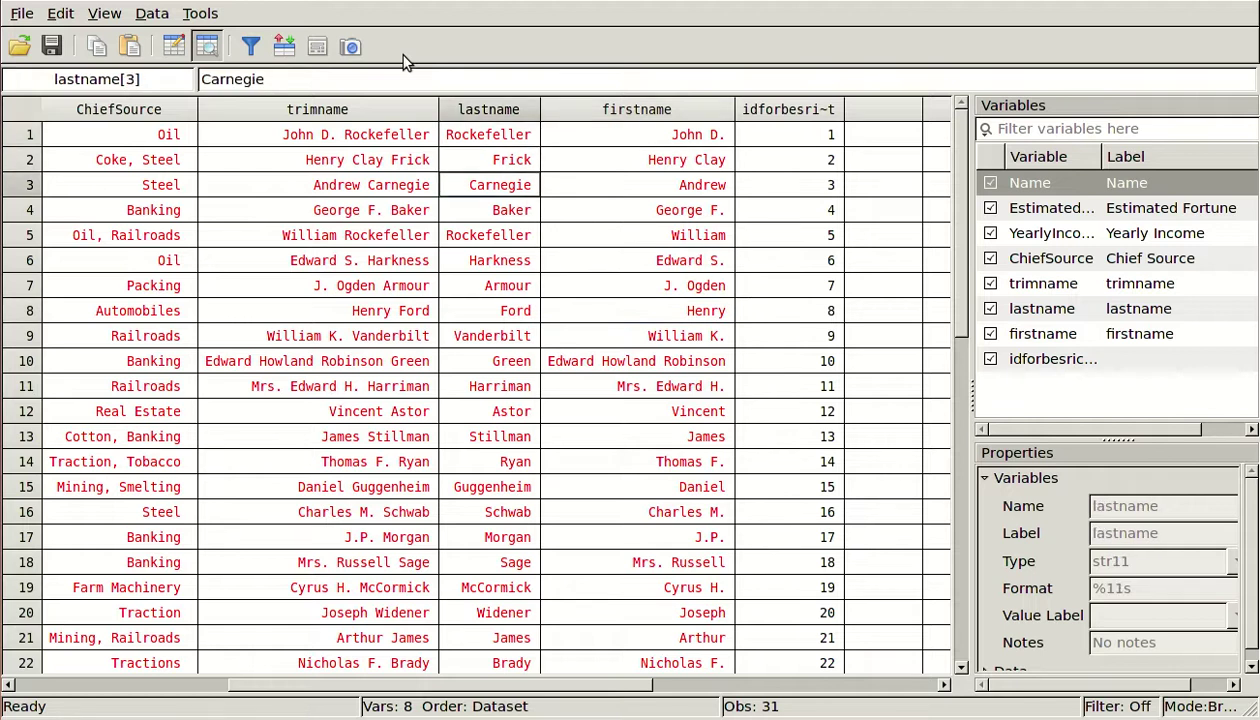
key(Down)
key(Down)
key(Down)
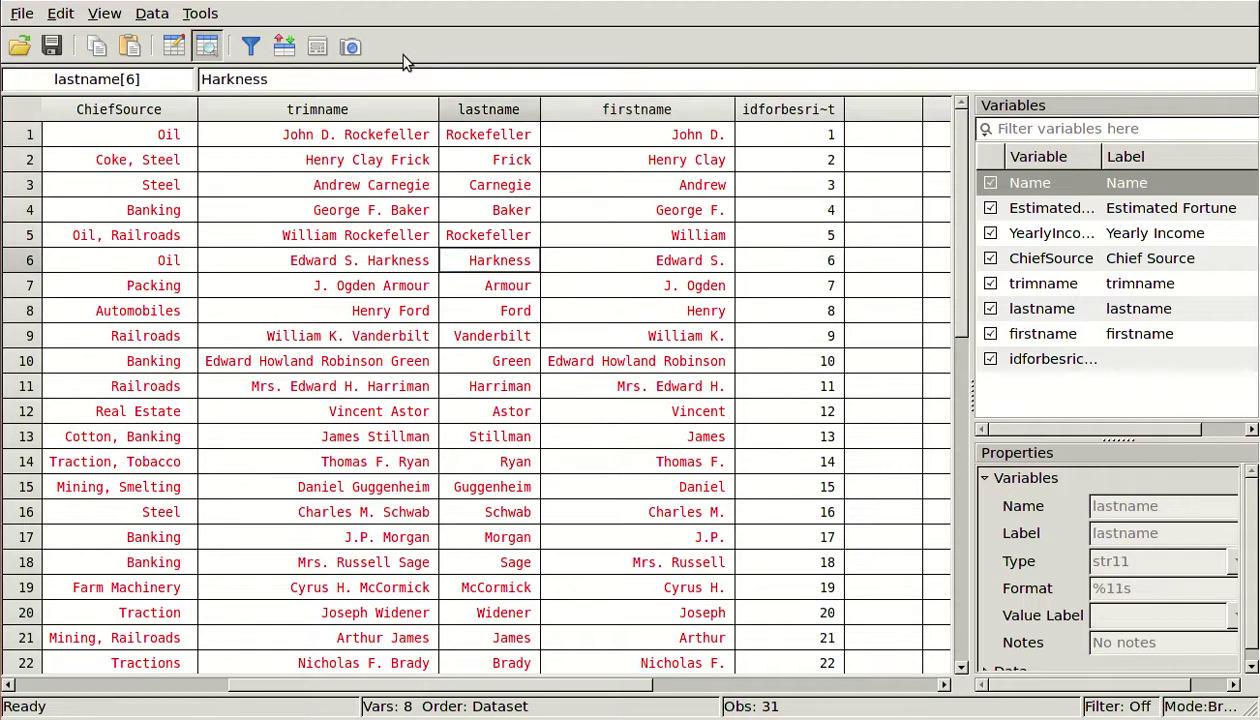
key(Right)
key(Down)
key(Left)
key(Down)
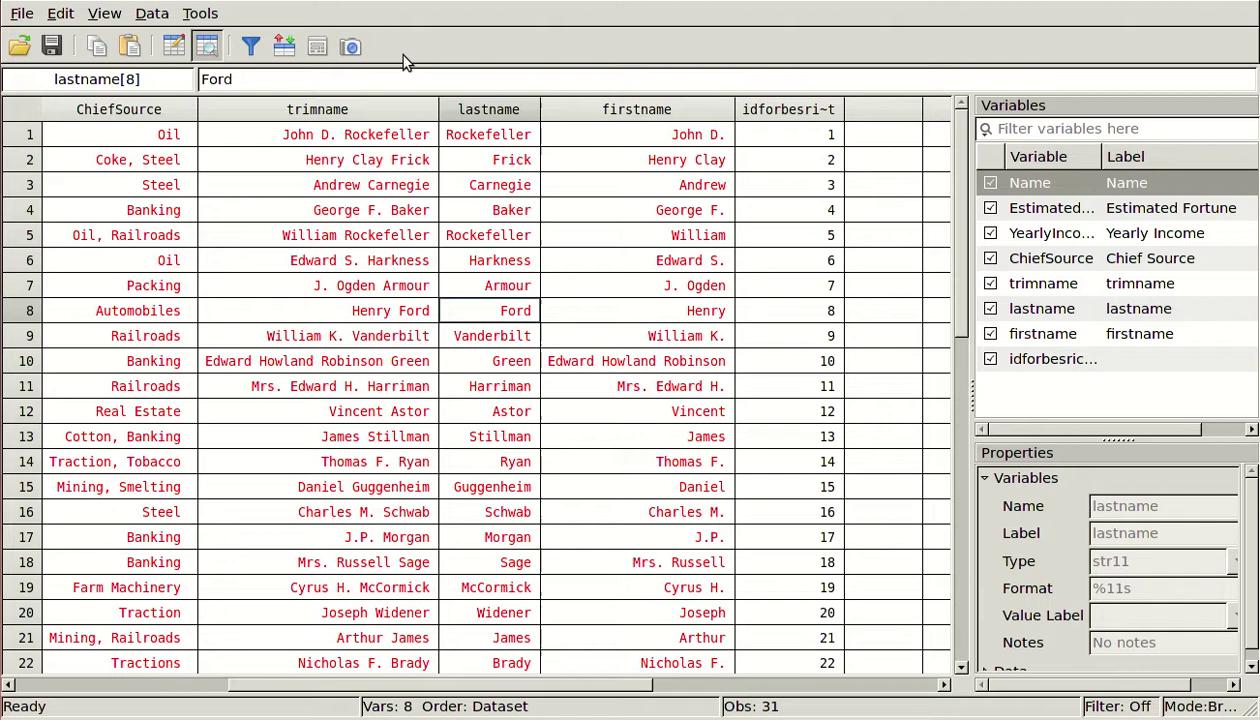
key(Right)
key(Down)
key(Down)
key(Down)
key(Down)
key(Down)
key(Down)
key(Down)
key(Down)
key(Down)
key(Down)
key(Down)
key(Down)
key(Down)
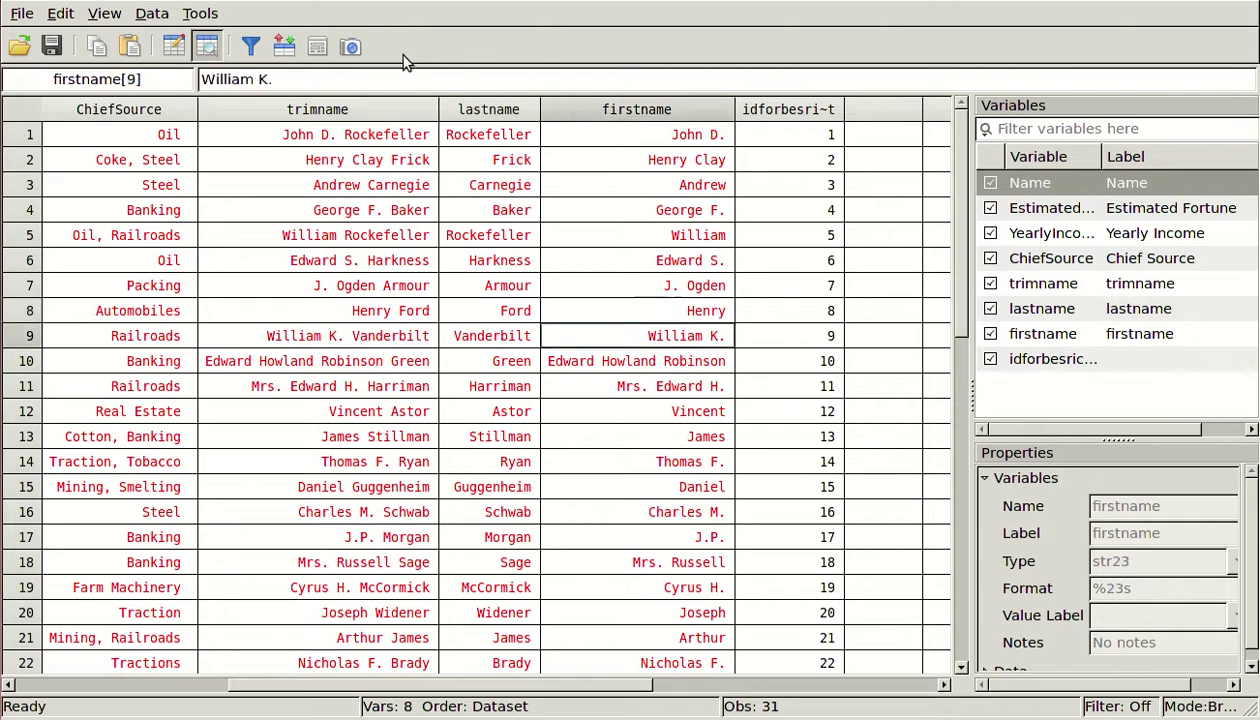
key(Down)
key(Down)
key(Down)
key(Down)
key(Down)
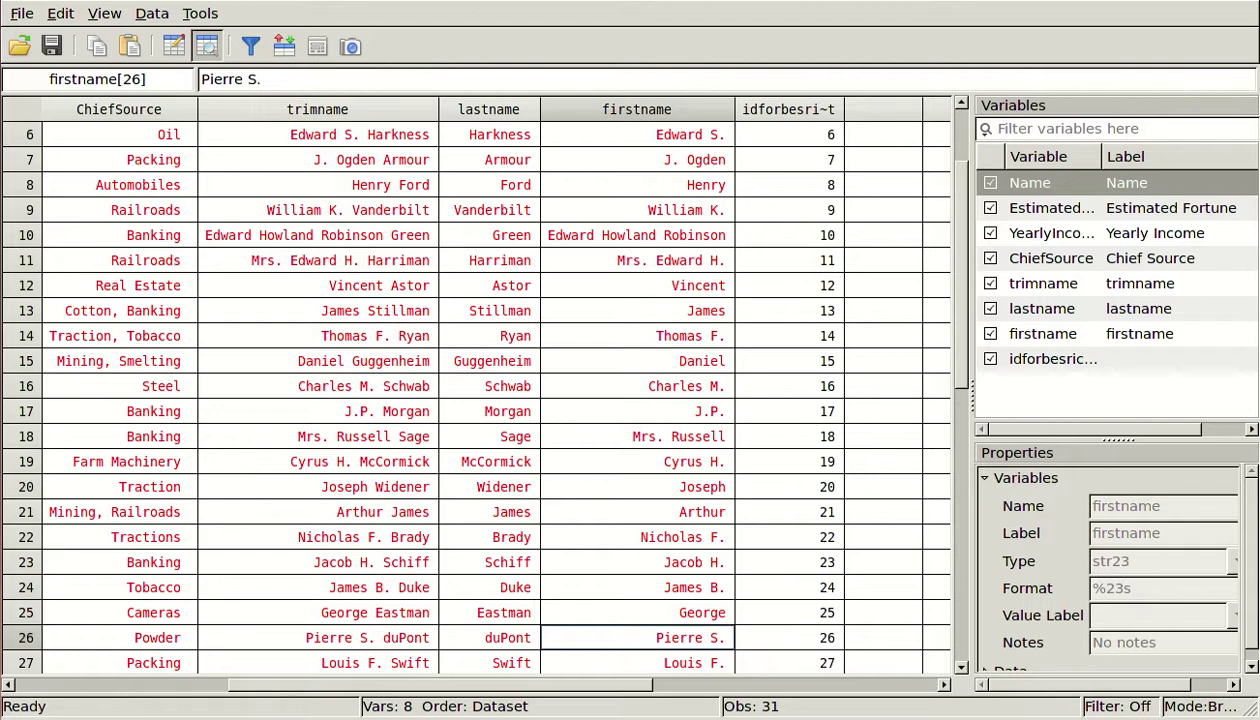
key(alt+Tab)
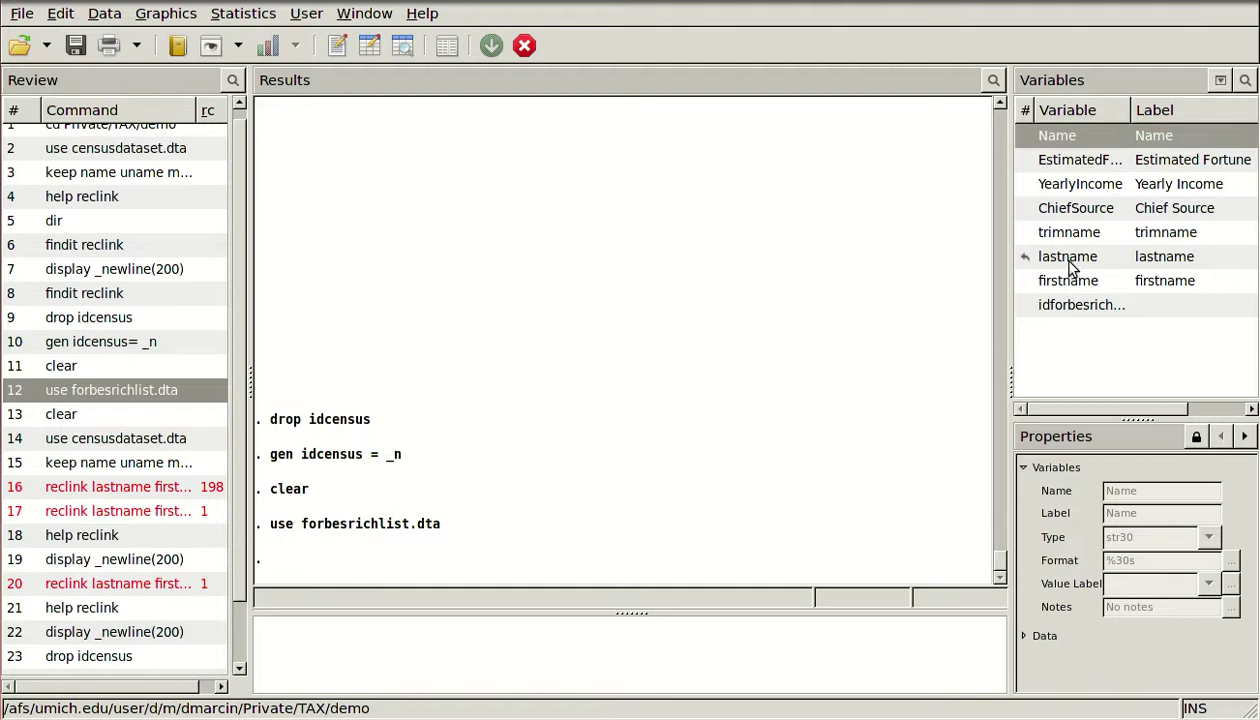
Clear memory, reload censusdataset.dta and keep only name, uname, manipname, firstname, lastname and idcensus
click(363, 667)
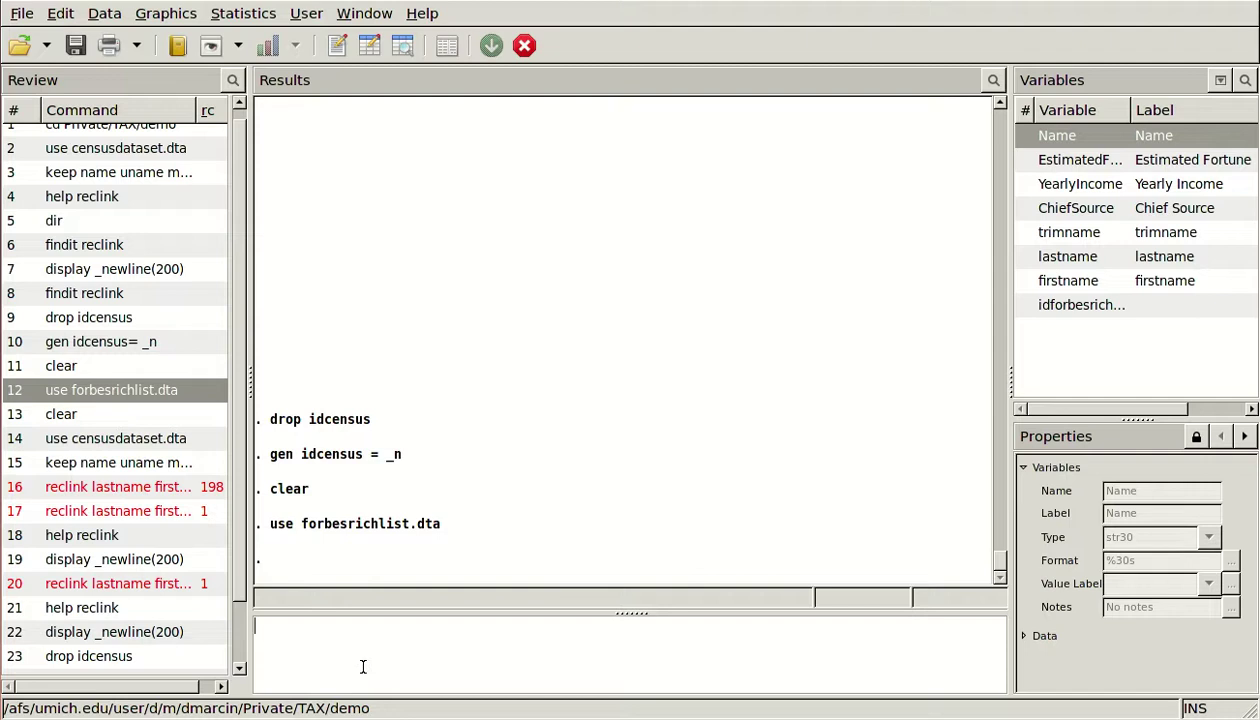
text(clear)
key(Return)
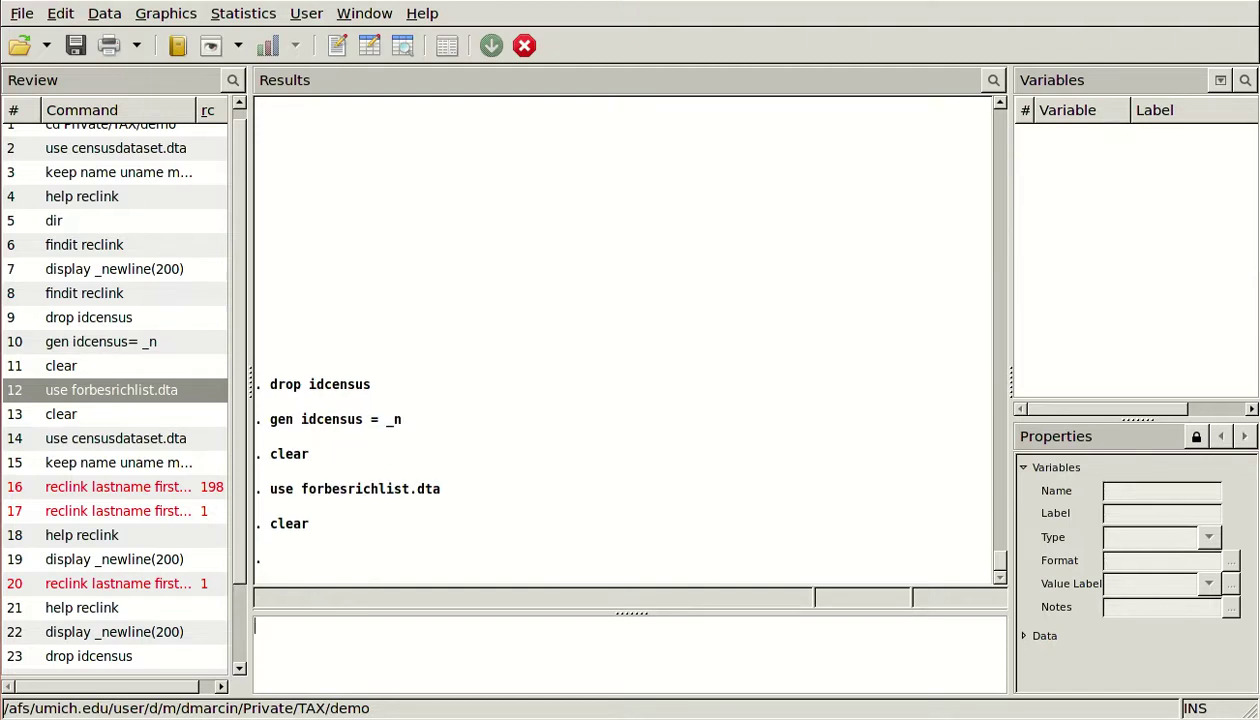
click(124, 442)
double_click(124, 442)
double_click(120, 463)
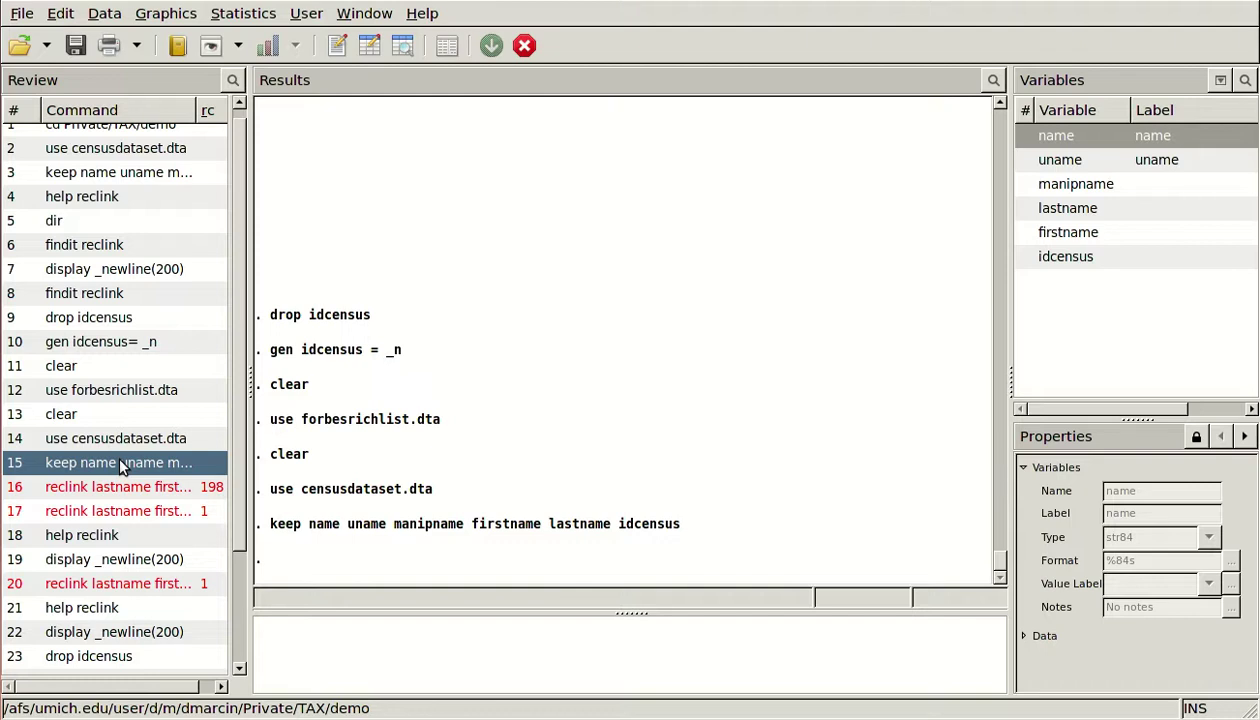
Bring up the help page for reclink
click(388, 647)
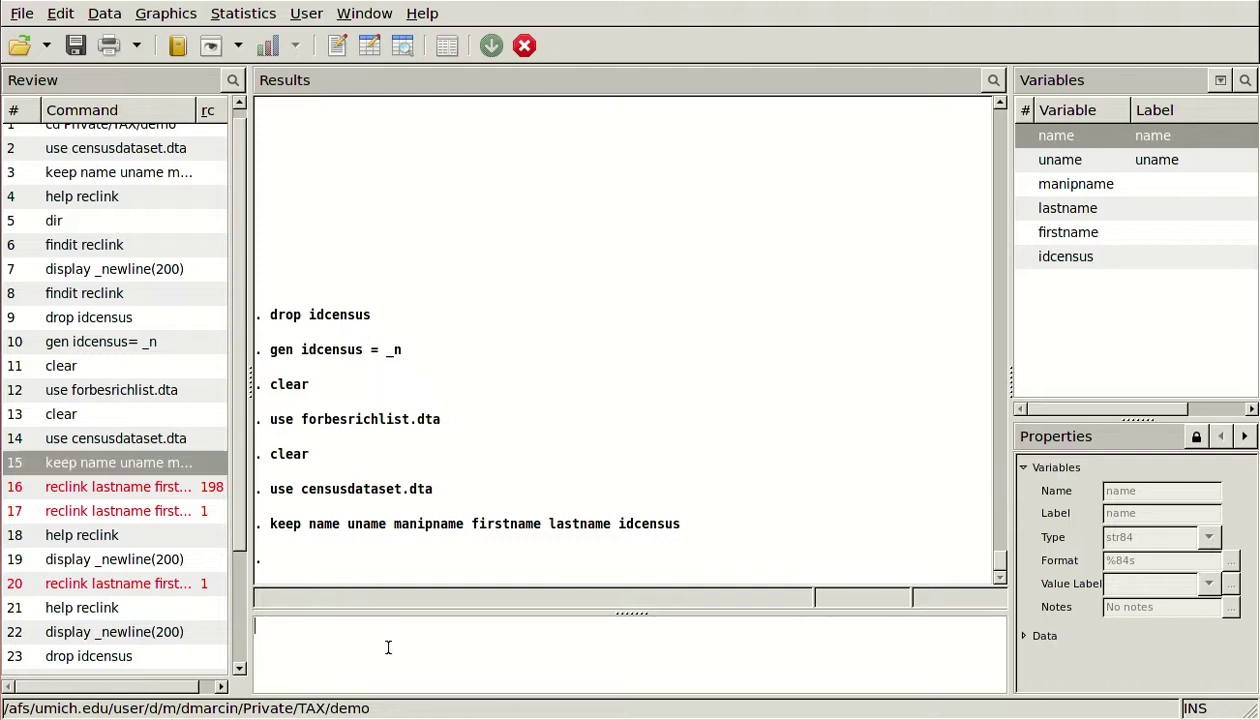
text(help reclink)
key(Return)
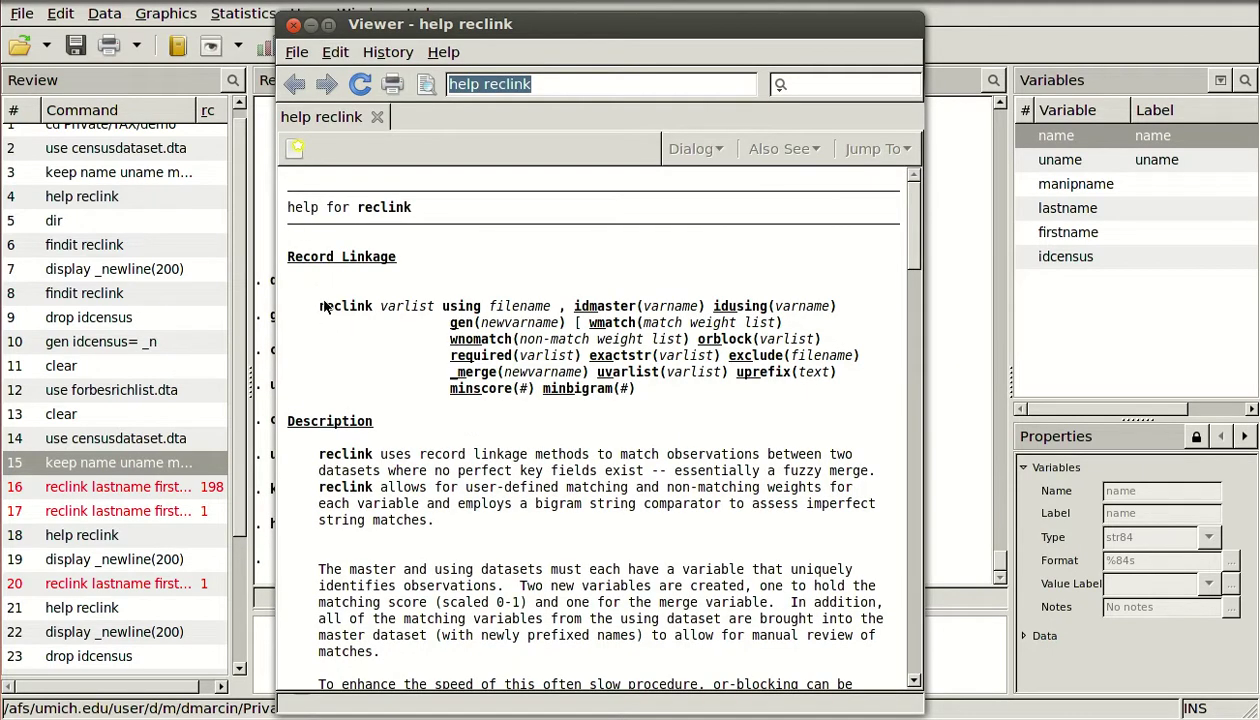
Highlight the opening of the reclink syntax line, then clear the highlight
drag(318, 303, 456, 318)
click(456, 318)
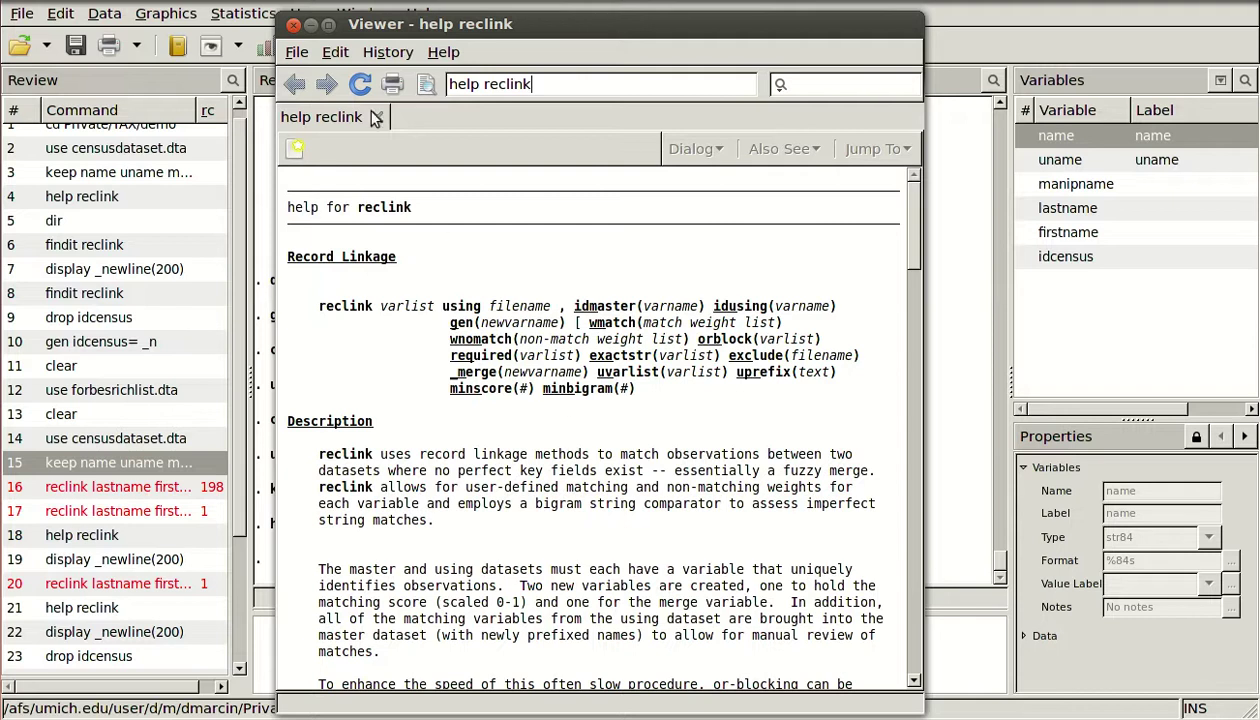
Rerun reclink on lastname firstname against forbesrichlist.dta with minscore(.9), clearing leftover command text
click(294, 26)
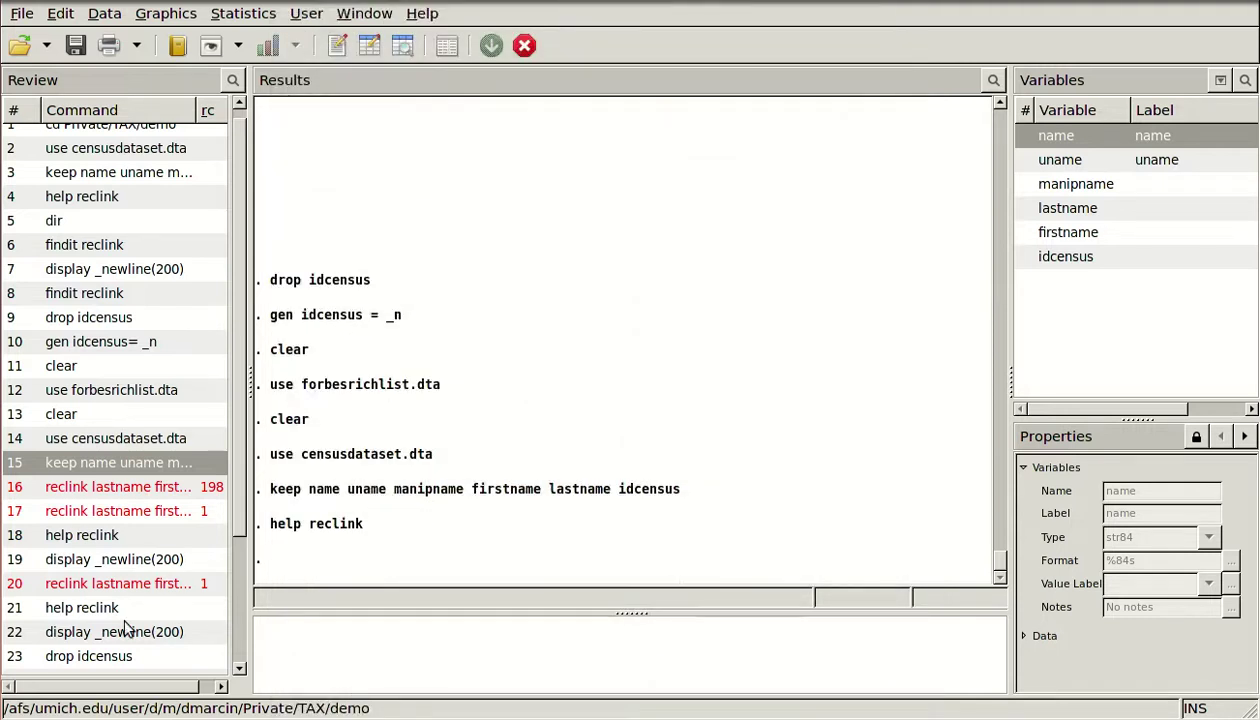
double_click(110, 585)
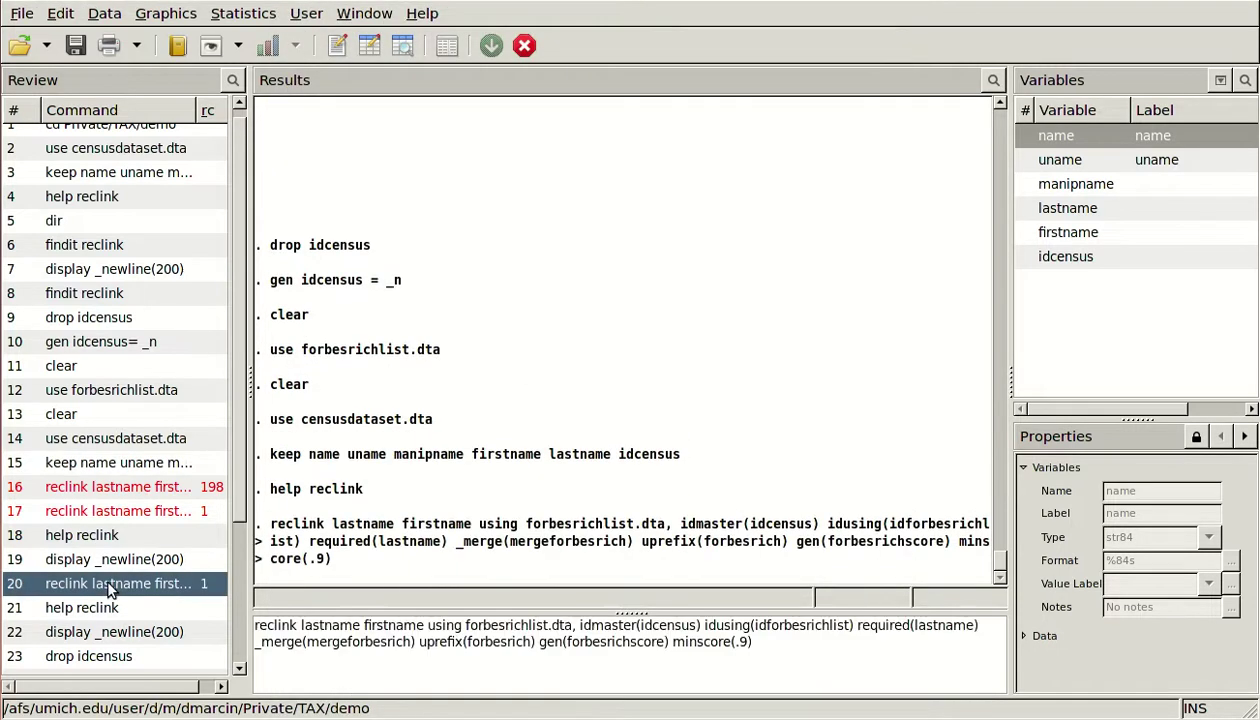
drag(778, 652, 245, 600)
key(BackSpace)
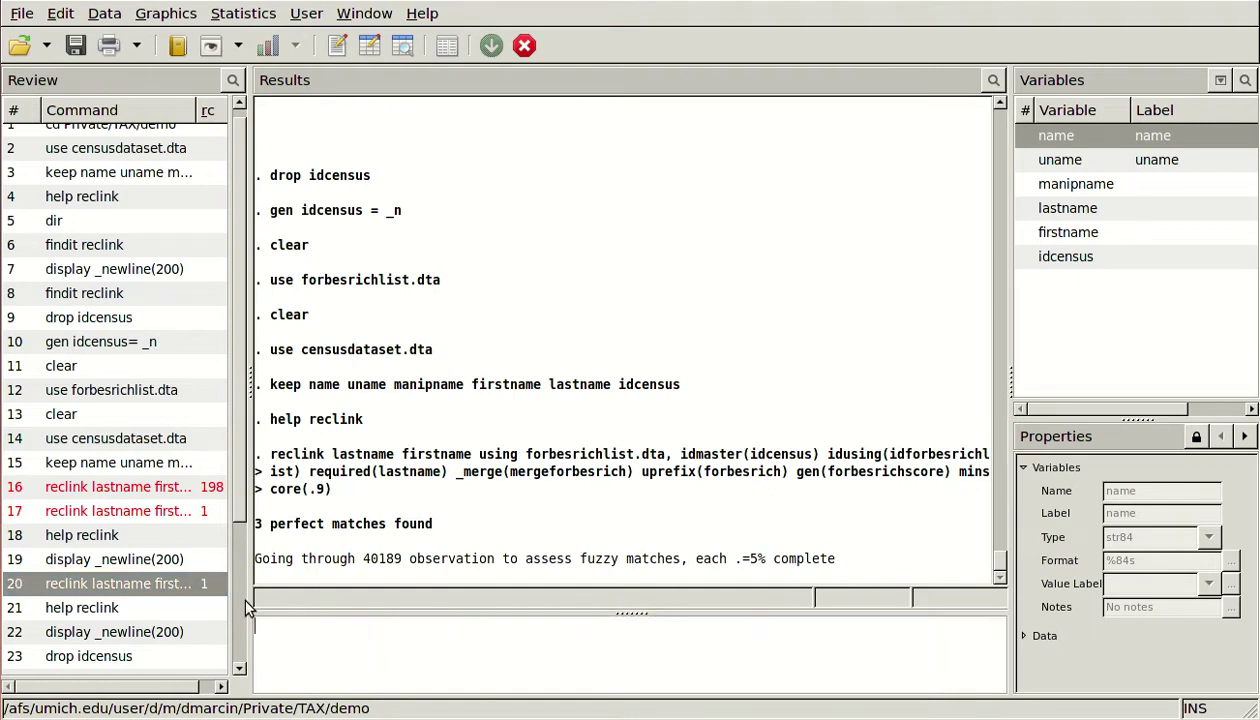